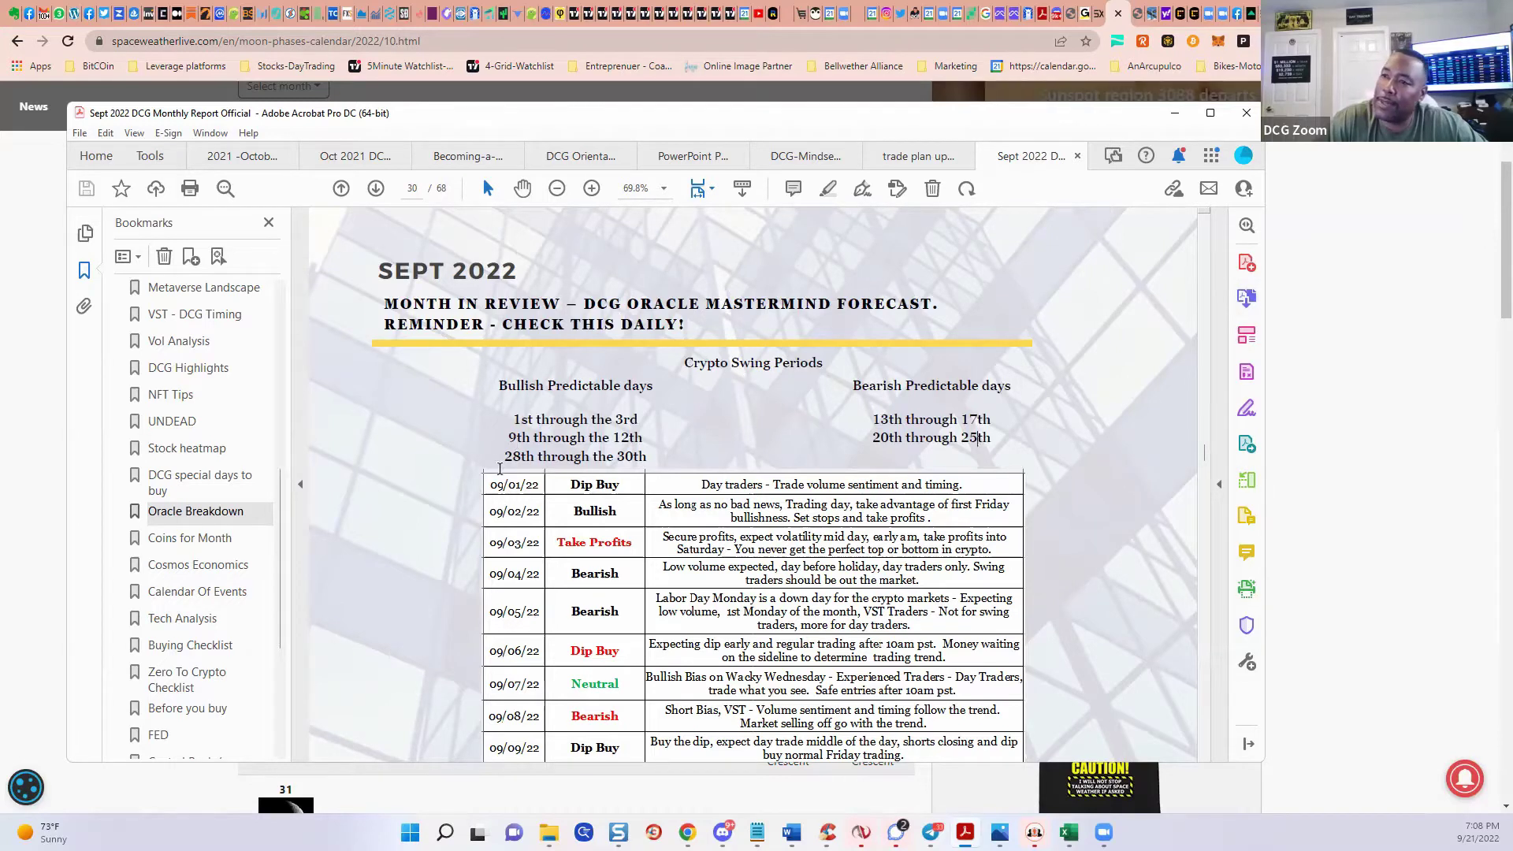
Scroll down through the Sept 2022 DCG Monthly Report in Acrobat.
{"action": "scroll", "coordinate": [500, 471], "scroll_direction": "down", "scroll_amount": 3}
{"action": "scroll", "coordinate": [266, 509], "scroll_direction": "down", "scroll_amount": 3}
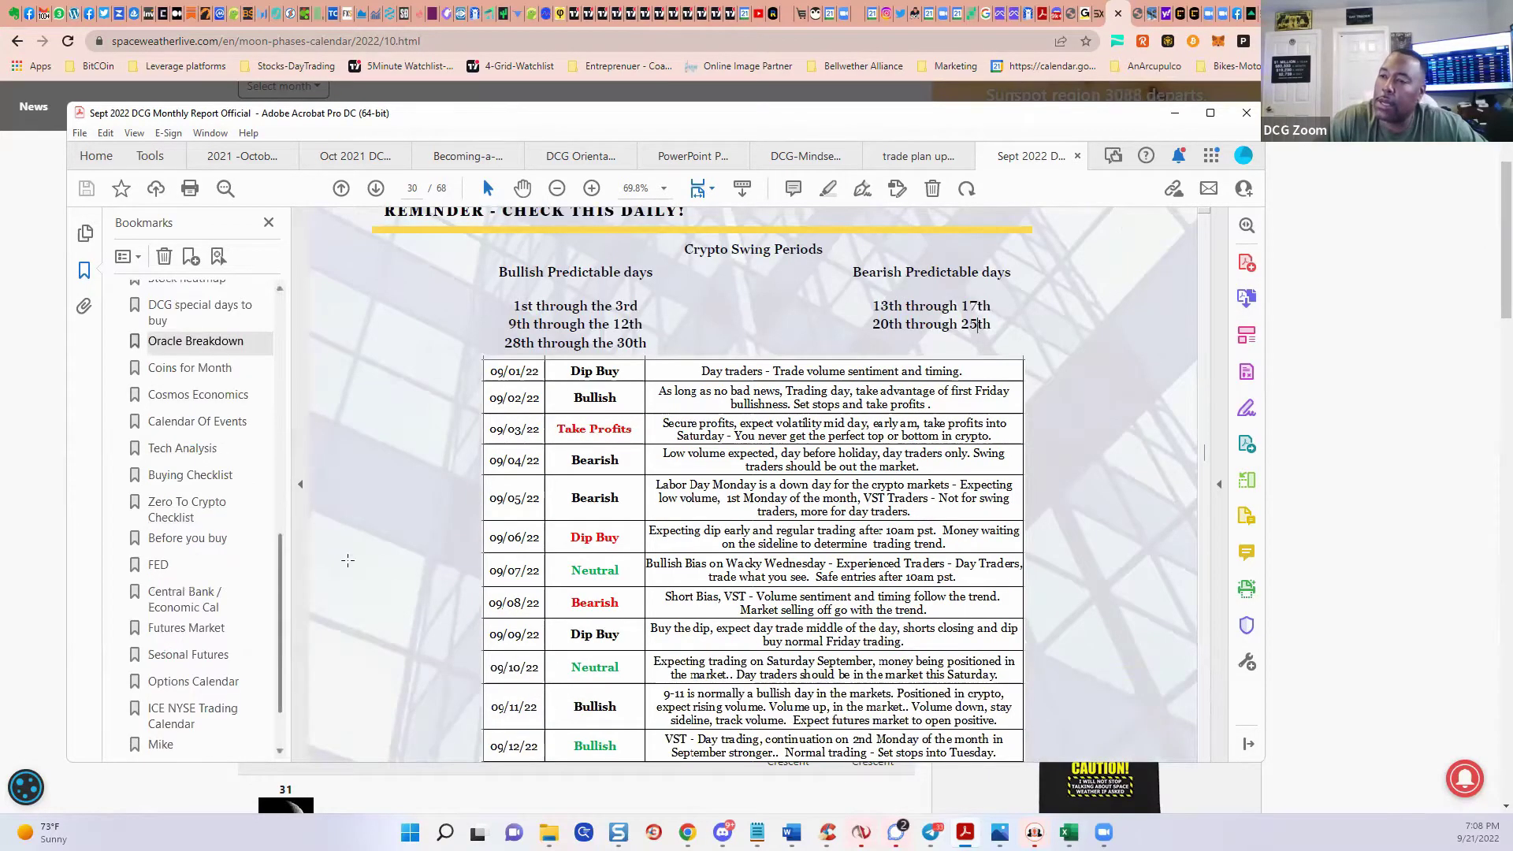
Jump to the Central Bank / Economic Cal bookmark and scroll down to U.S. Economic Events.
{"action": "left_click", "coordinate": [186, 600]}
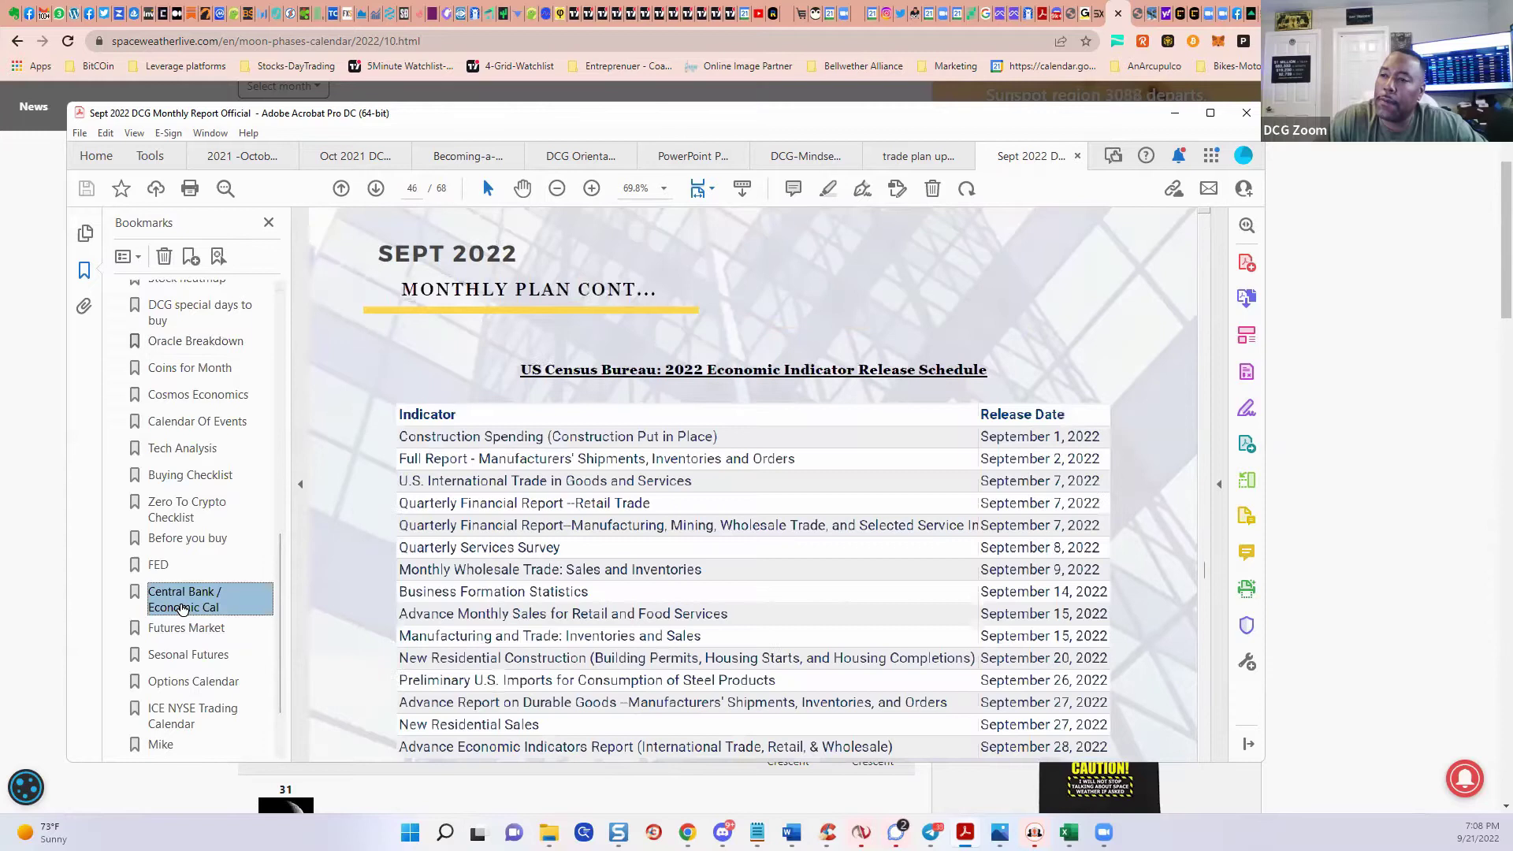
{"action": "scroll", "coordinate": [723, 422], "scroll_direction": "down", "scroll_amount": 3}
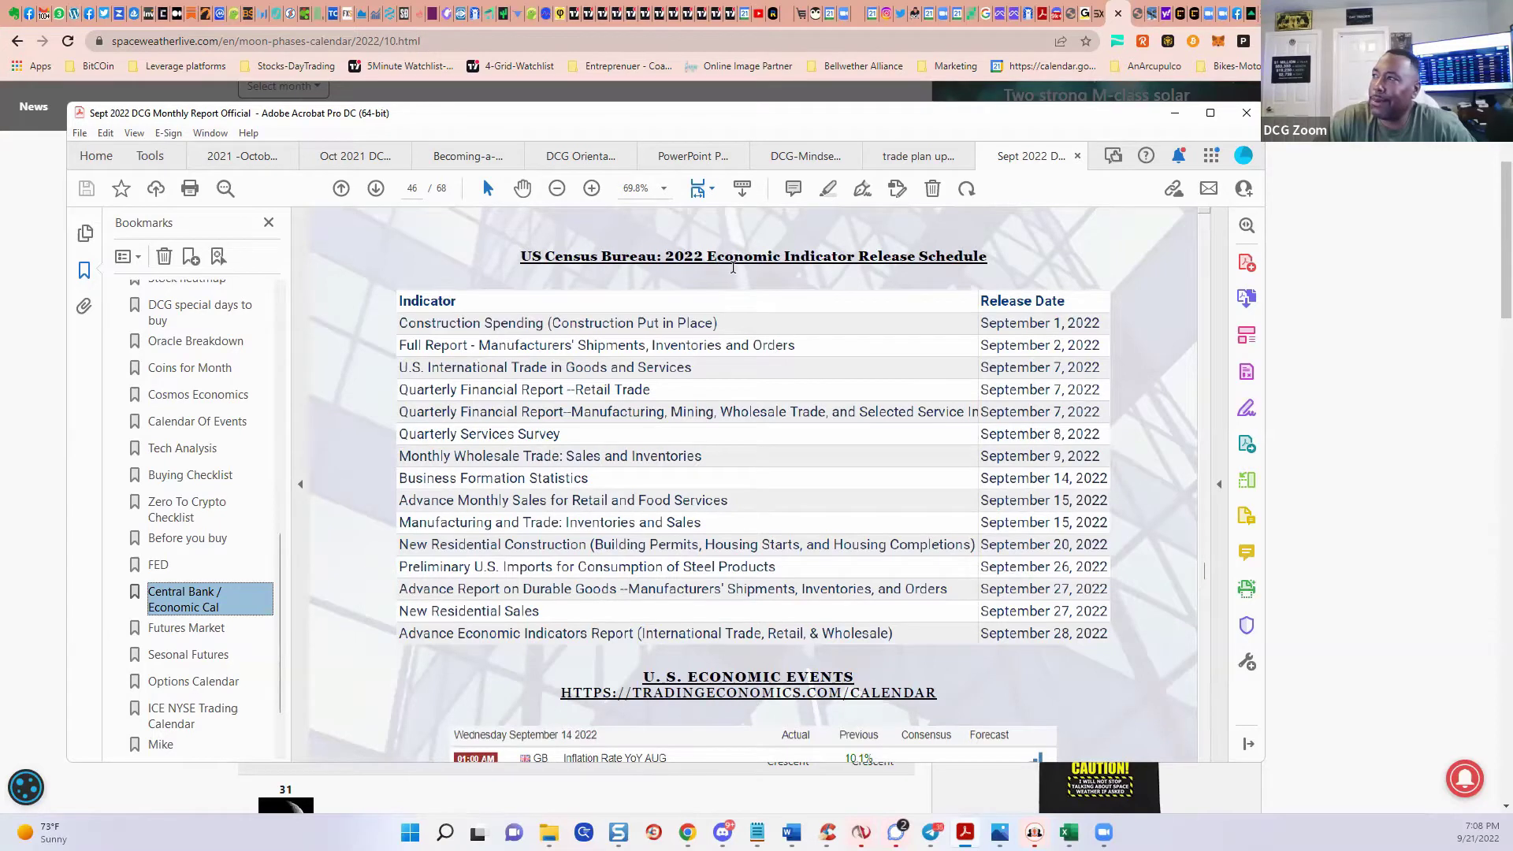
{"action": "scroll", "coordinate": [705, 482], "scroll_direction": "down", "scroll_amount": 3}
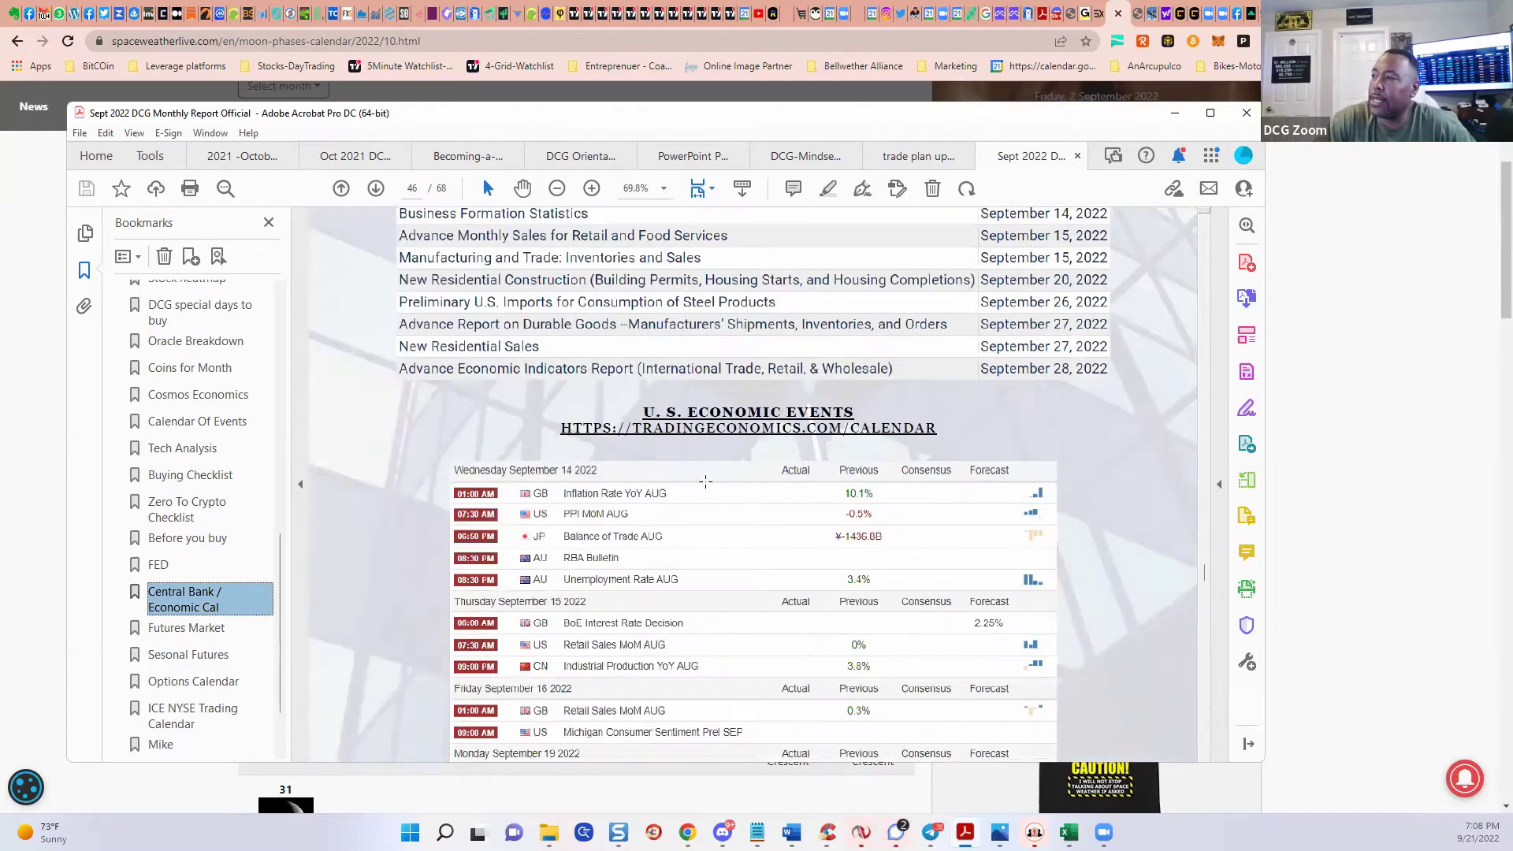
Open the Trading Economics calendar, check its Impact and Dates filters, and review through September 26.
{"action": "left_click", "coordinate": [766, 435]}
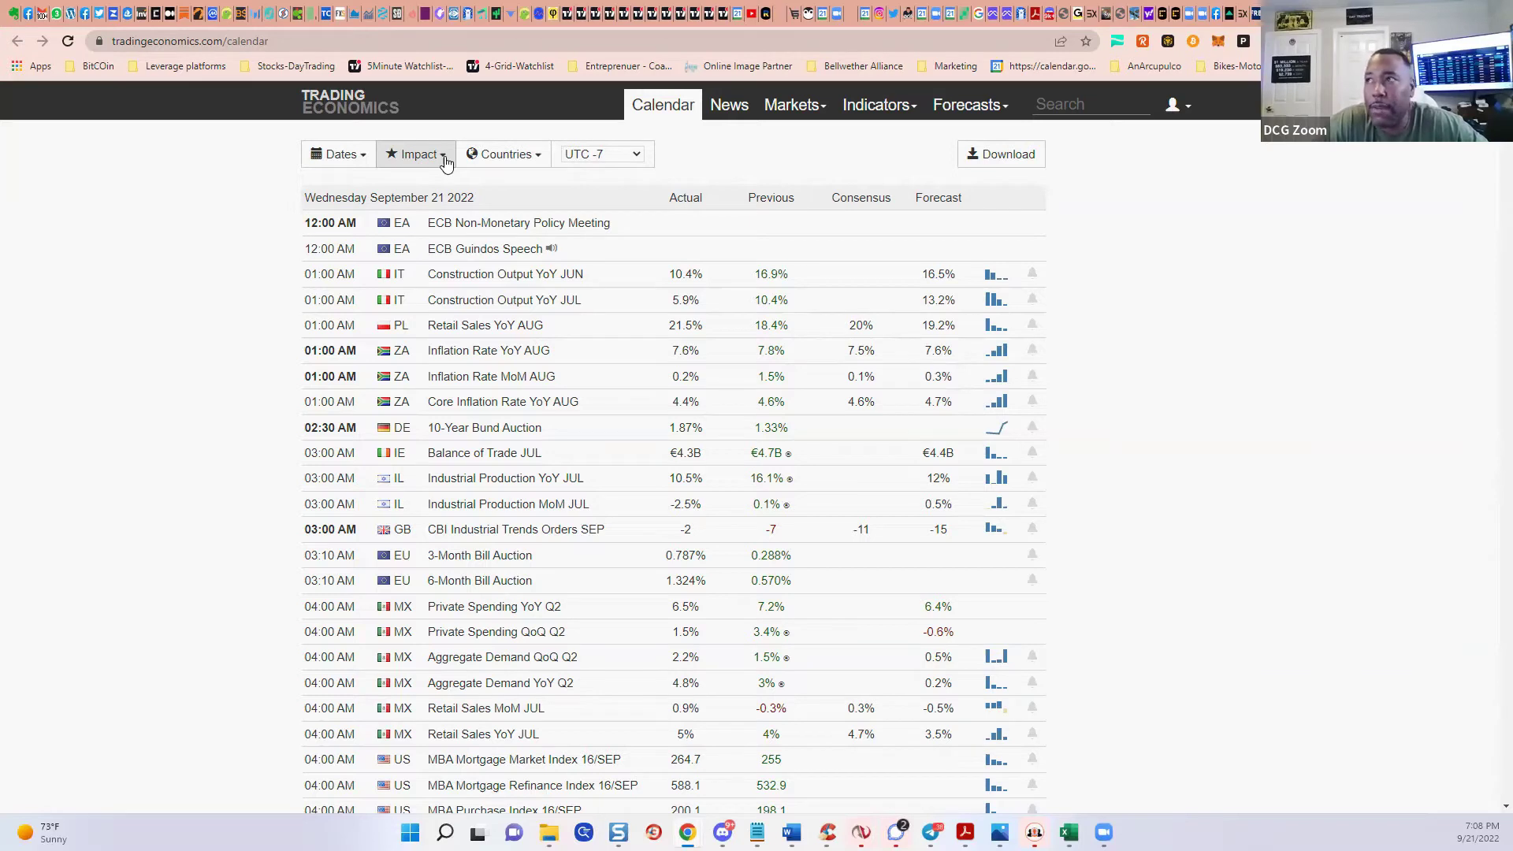
{"action": "left_click", "coordinate": [445, 159]}
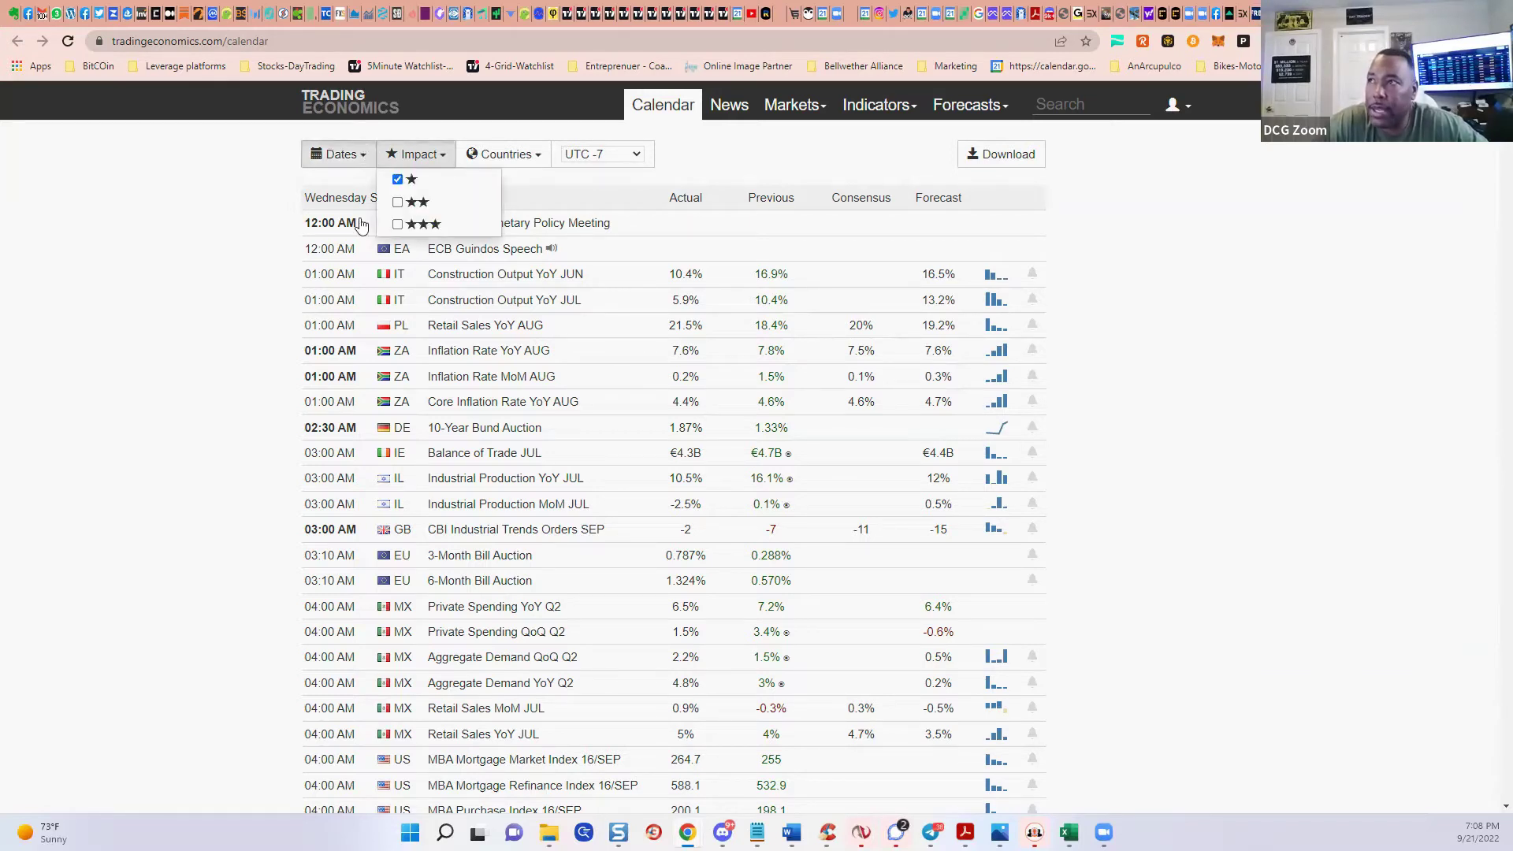
{"action": "left_click", "coordinate": [339, 155]}
{"action": "left_click", "coordinate": [468, 266]}
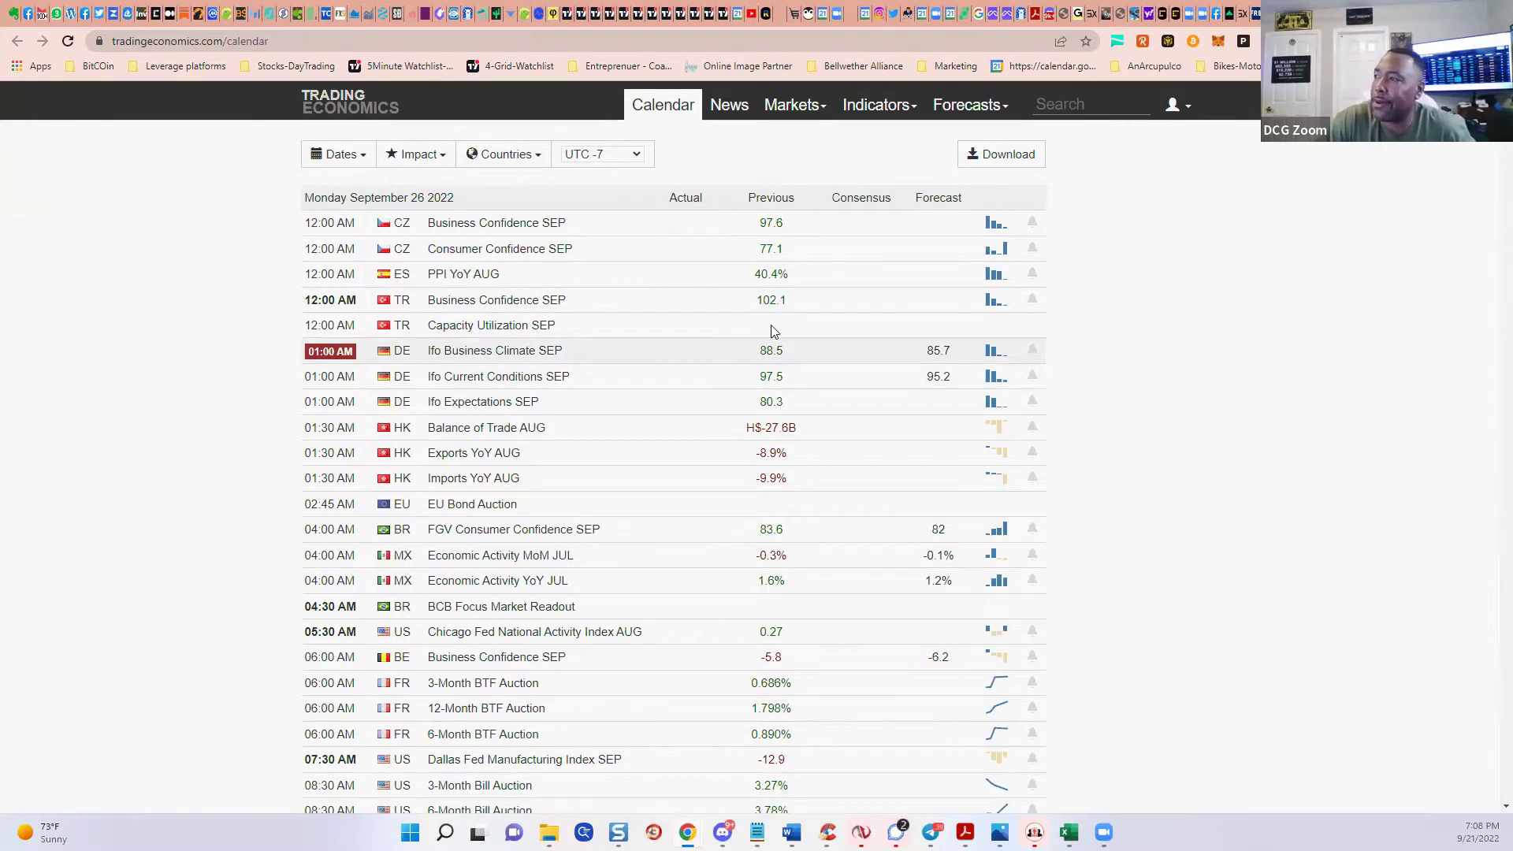
{"action": "scroll", "coordinate": [780, 331], "scroll_direction": "down", "scroll_amount": 6}
{"action": "scroll", "coordinate": [781, 321], "scroll_direction": "down", "scroll_amount": 6}
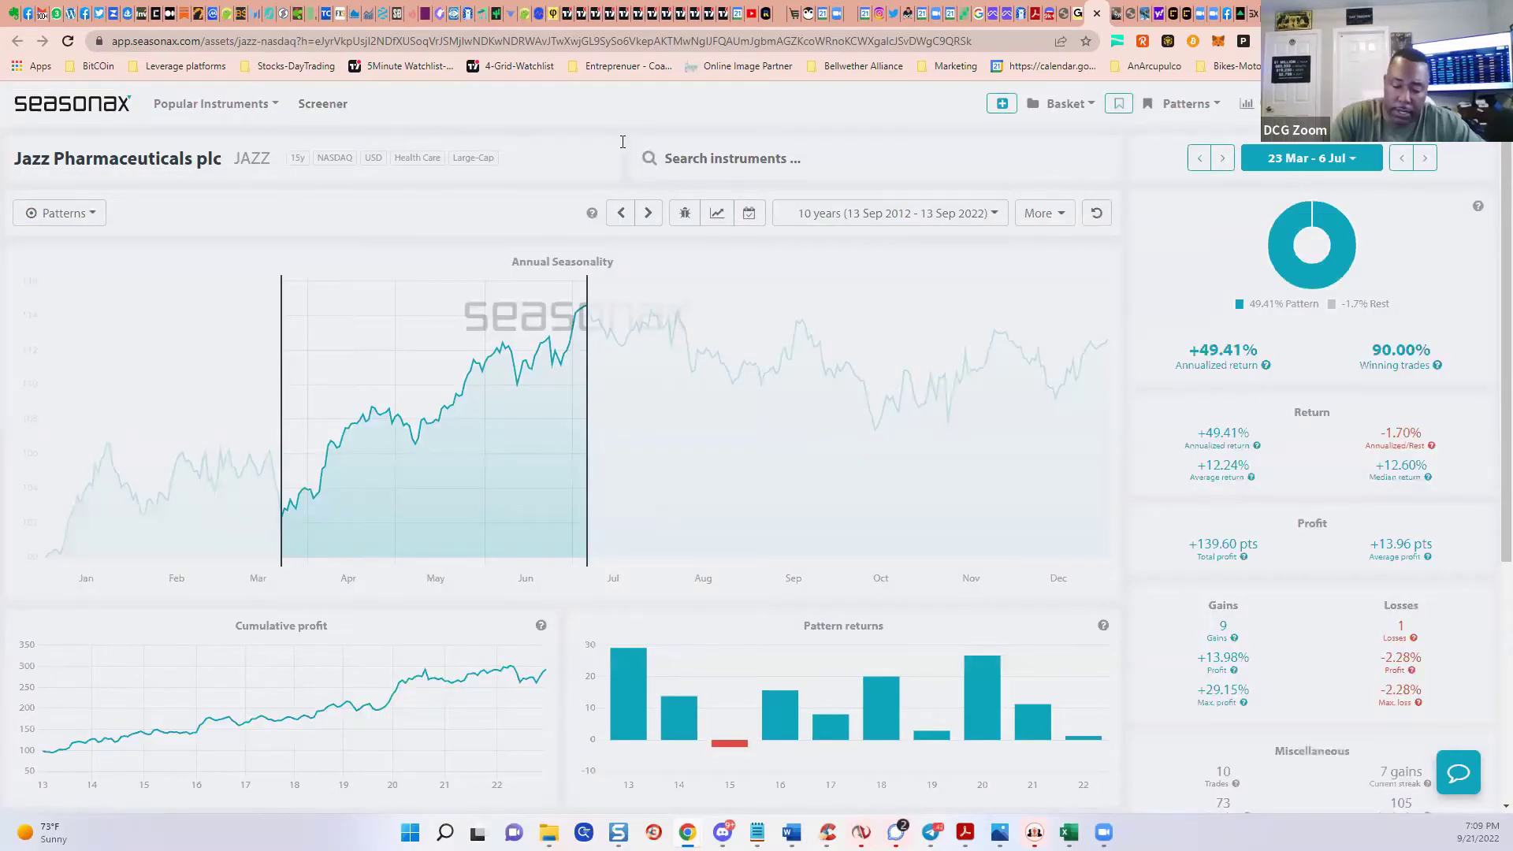
Search Seasonax for 'bitcoin' and load the Bitcoin Plus (XBC-USD) seasonality chart.
{"action": "left_click", "coordinate": [710, 158]}
{"action": "type", "text": "bitcoi"}
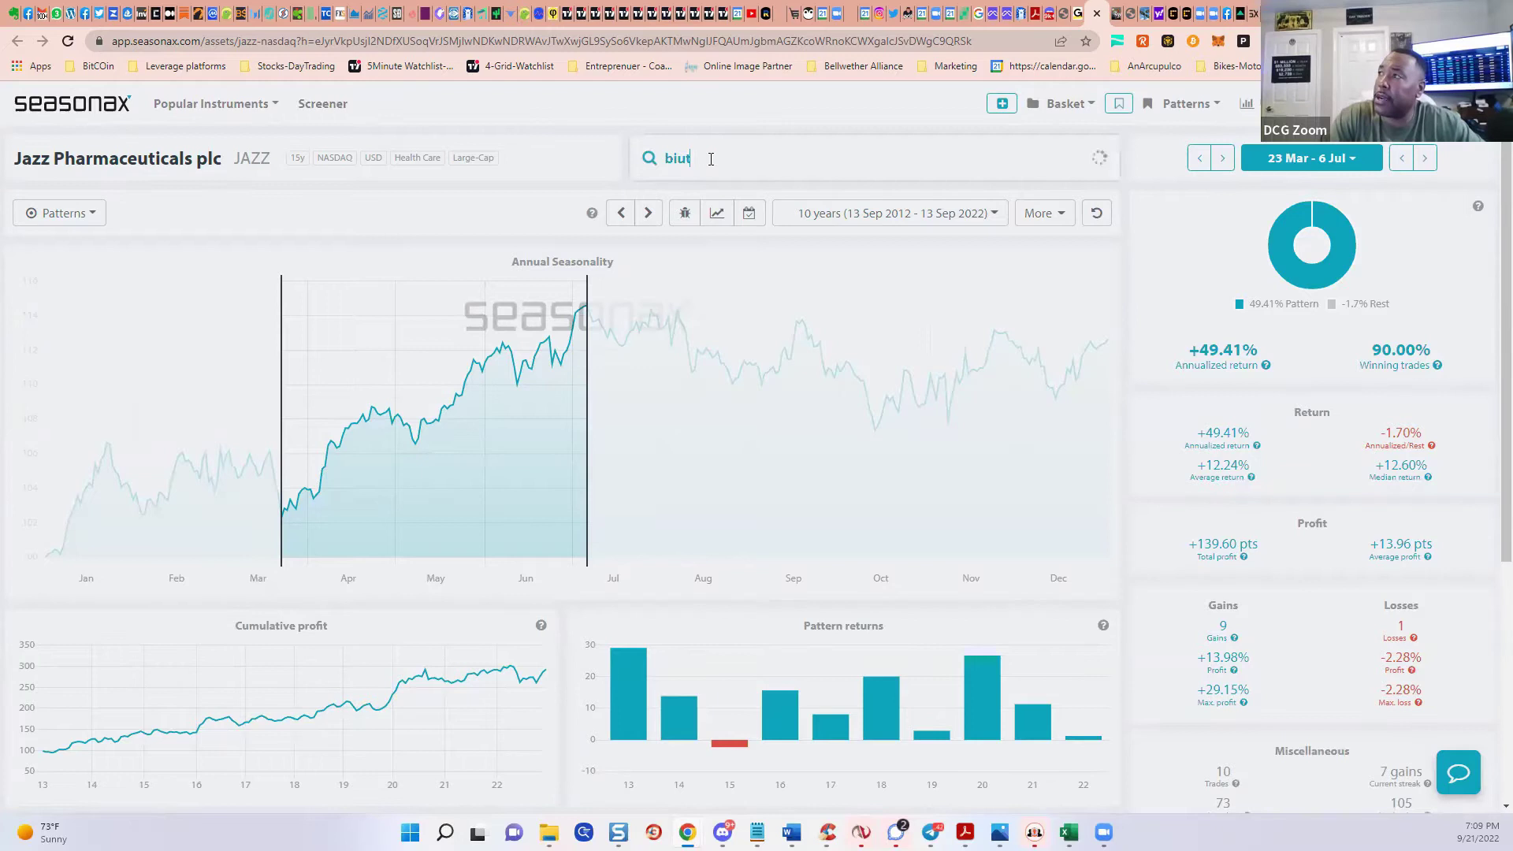
{"action": "type", "text": "n"}
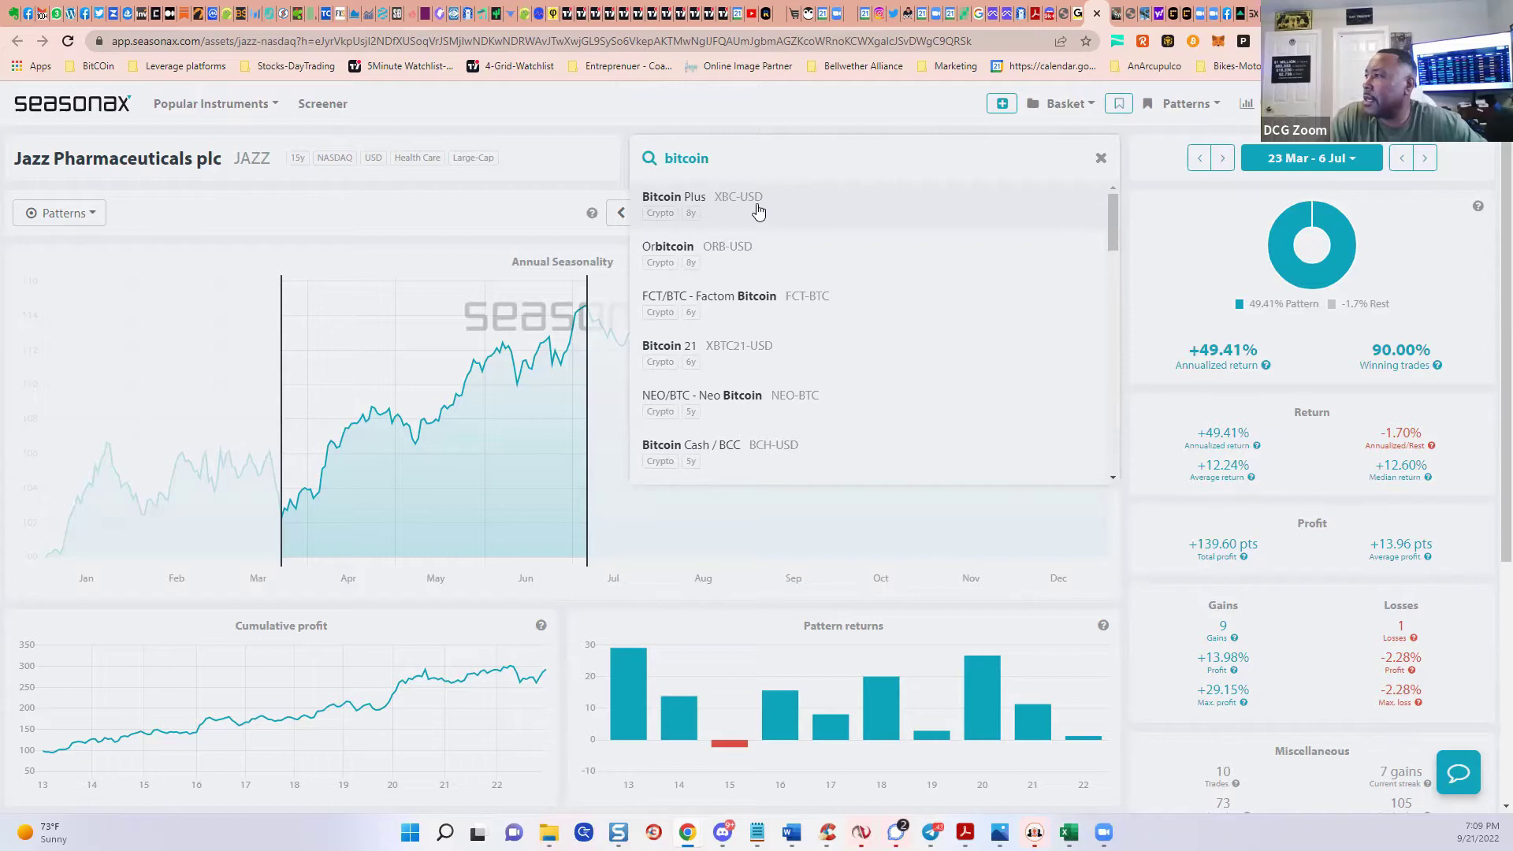
{"action": "left_click", "coordinate": [758, 211]}
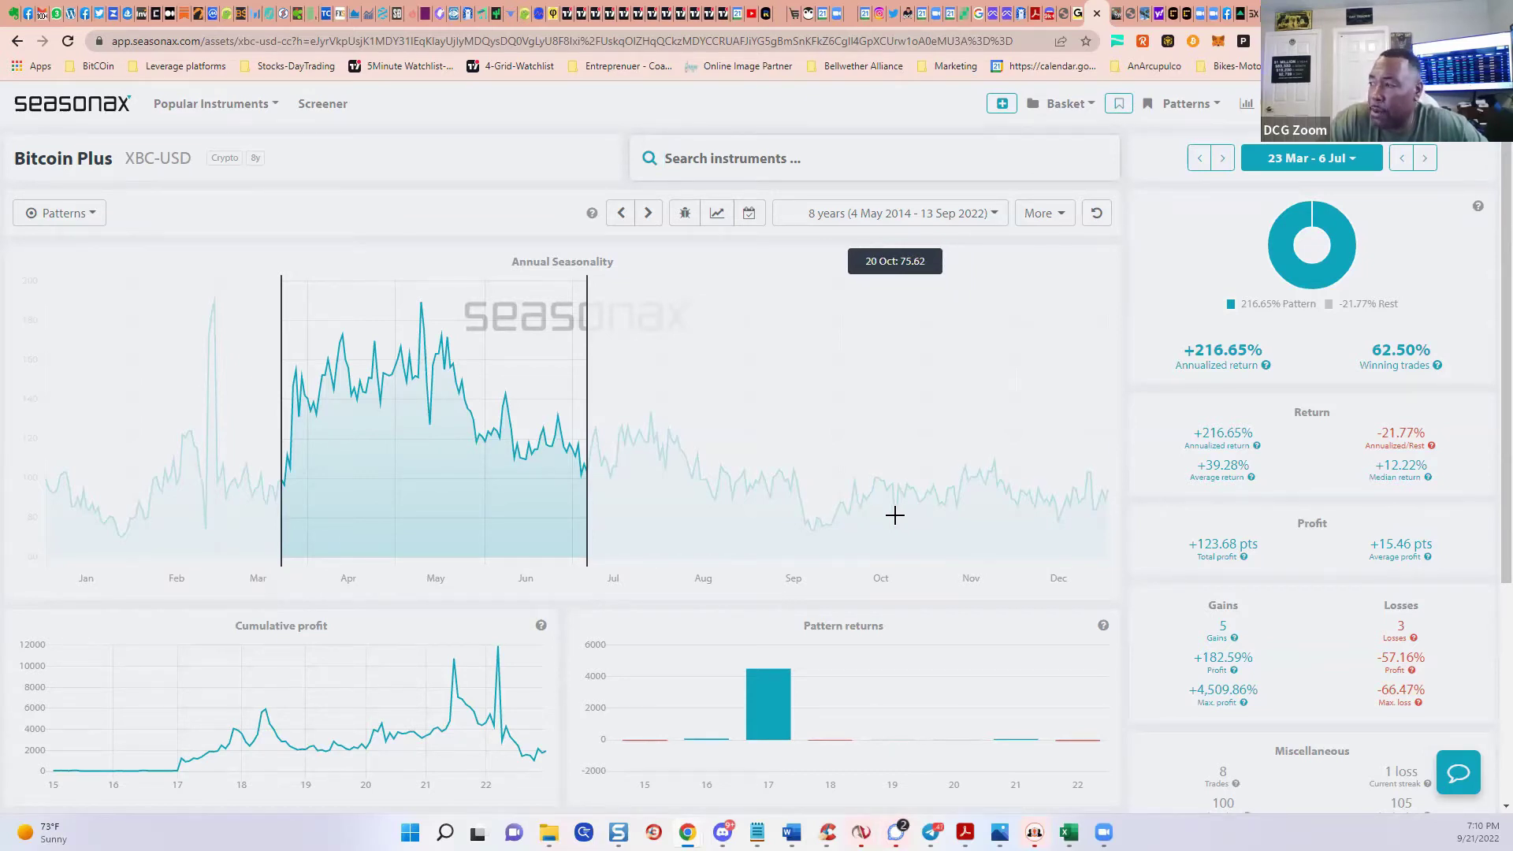
{"action": "left_click", "coordinate": [889, 213]}
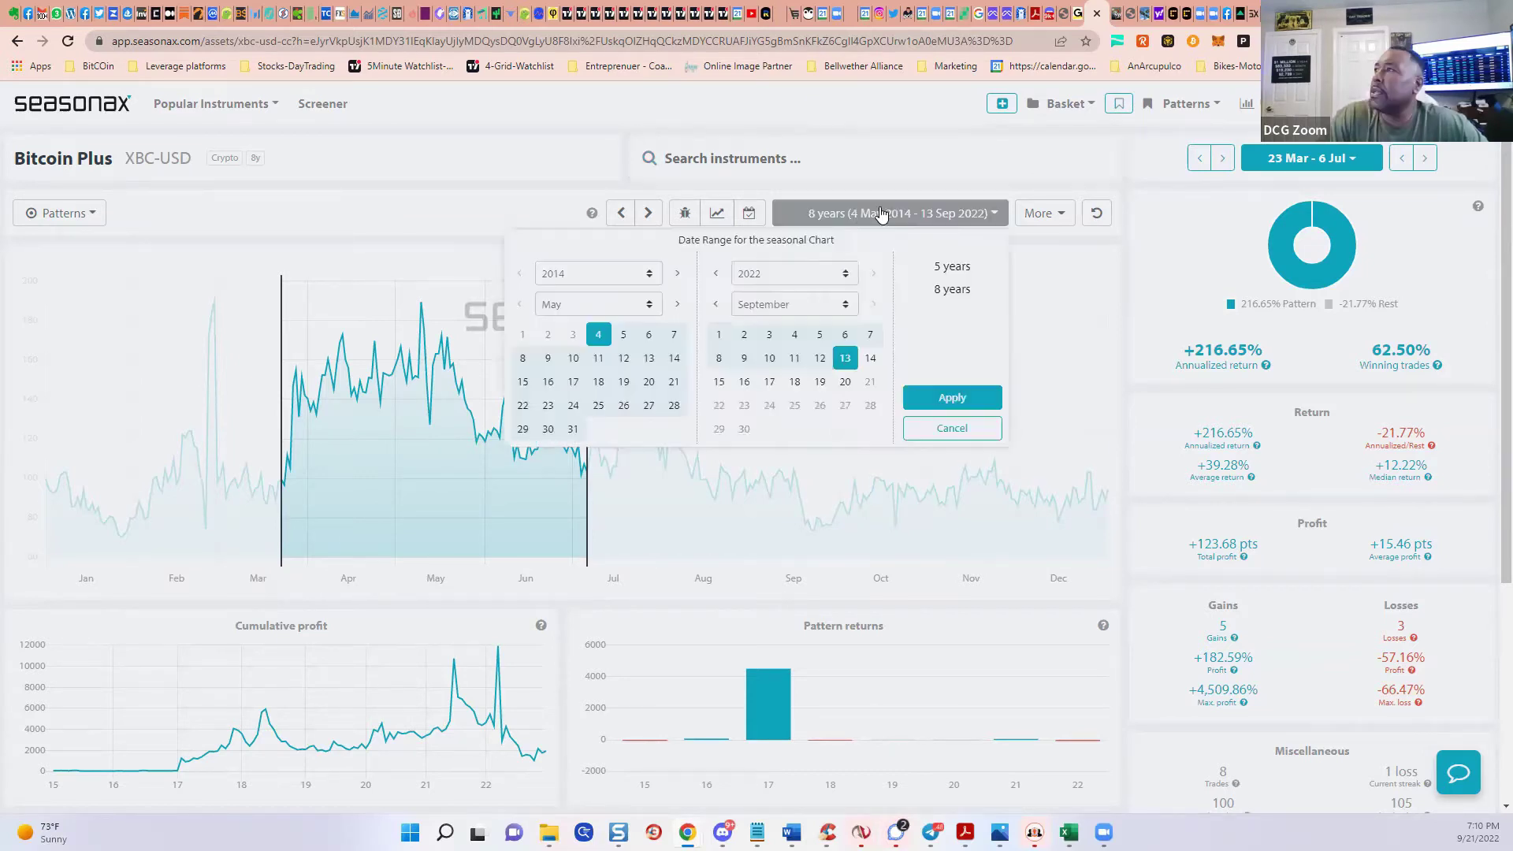
{"action": "left_click", "coordinate": [621, 304]}
{"action": "left_click", "coordinate": [572, 458]}
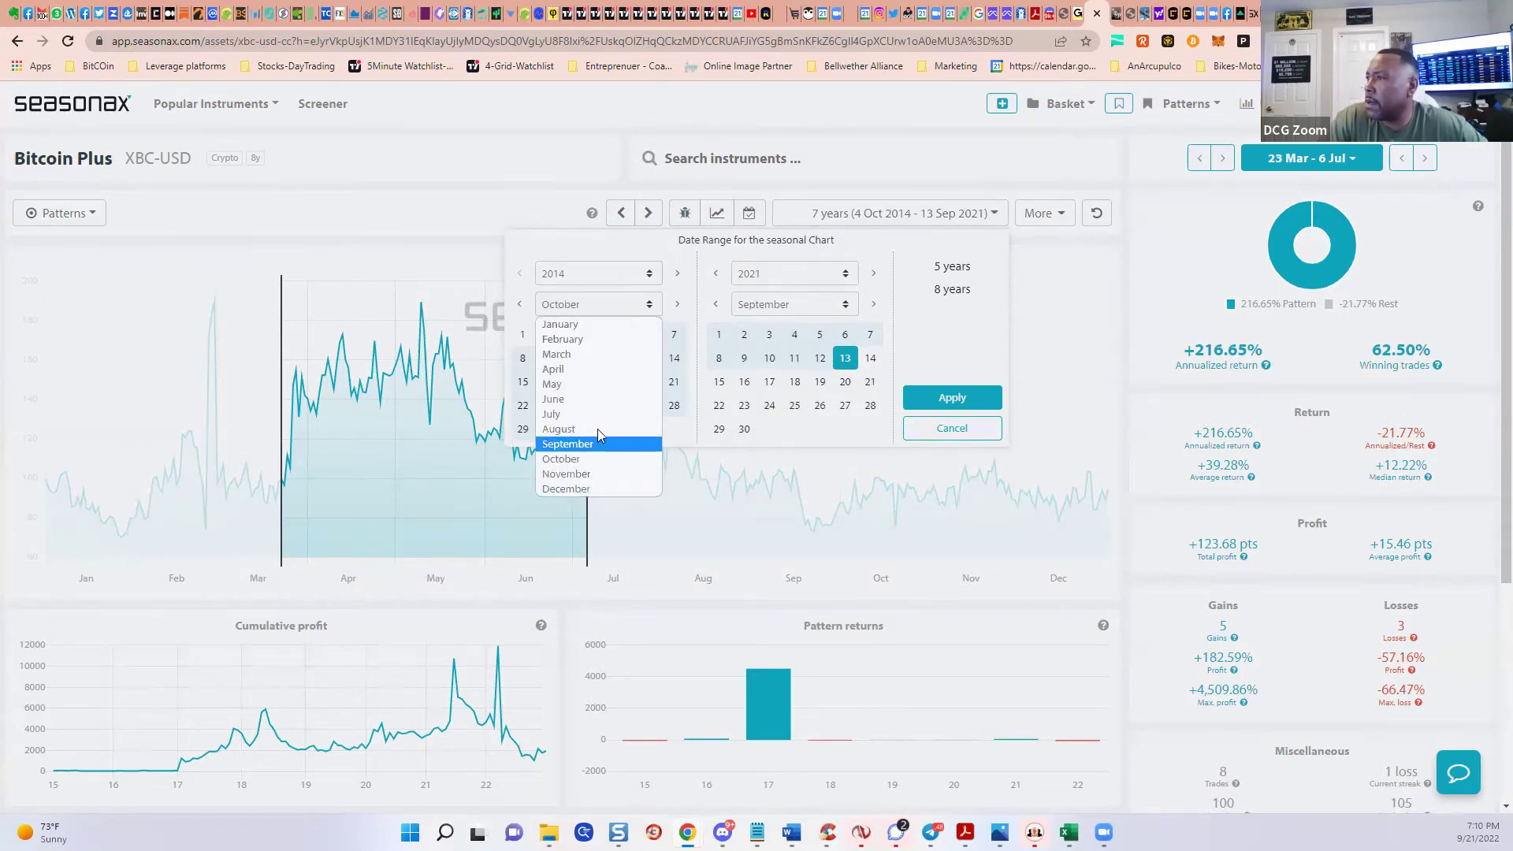
{"action": "left_click", "coordinate": [567, 443]}
{"action": "scroll", "coordinate": [772, 304], "scroll_direction": "down", "scroll_amount": 2}
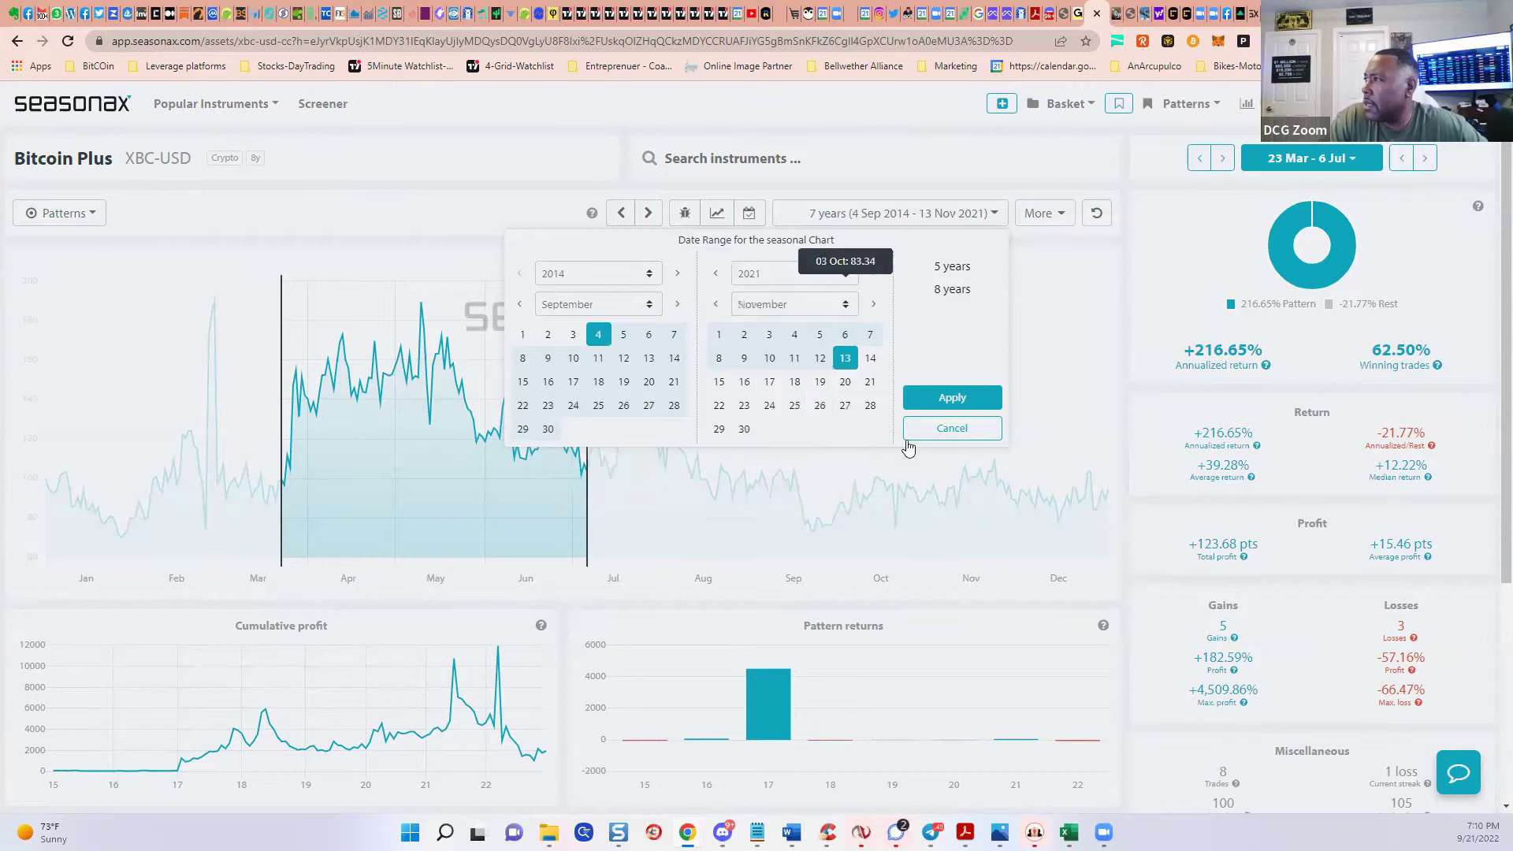
{"action": "left_click", "coordinate": [951, 398]}
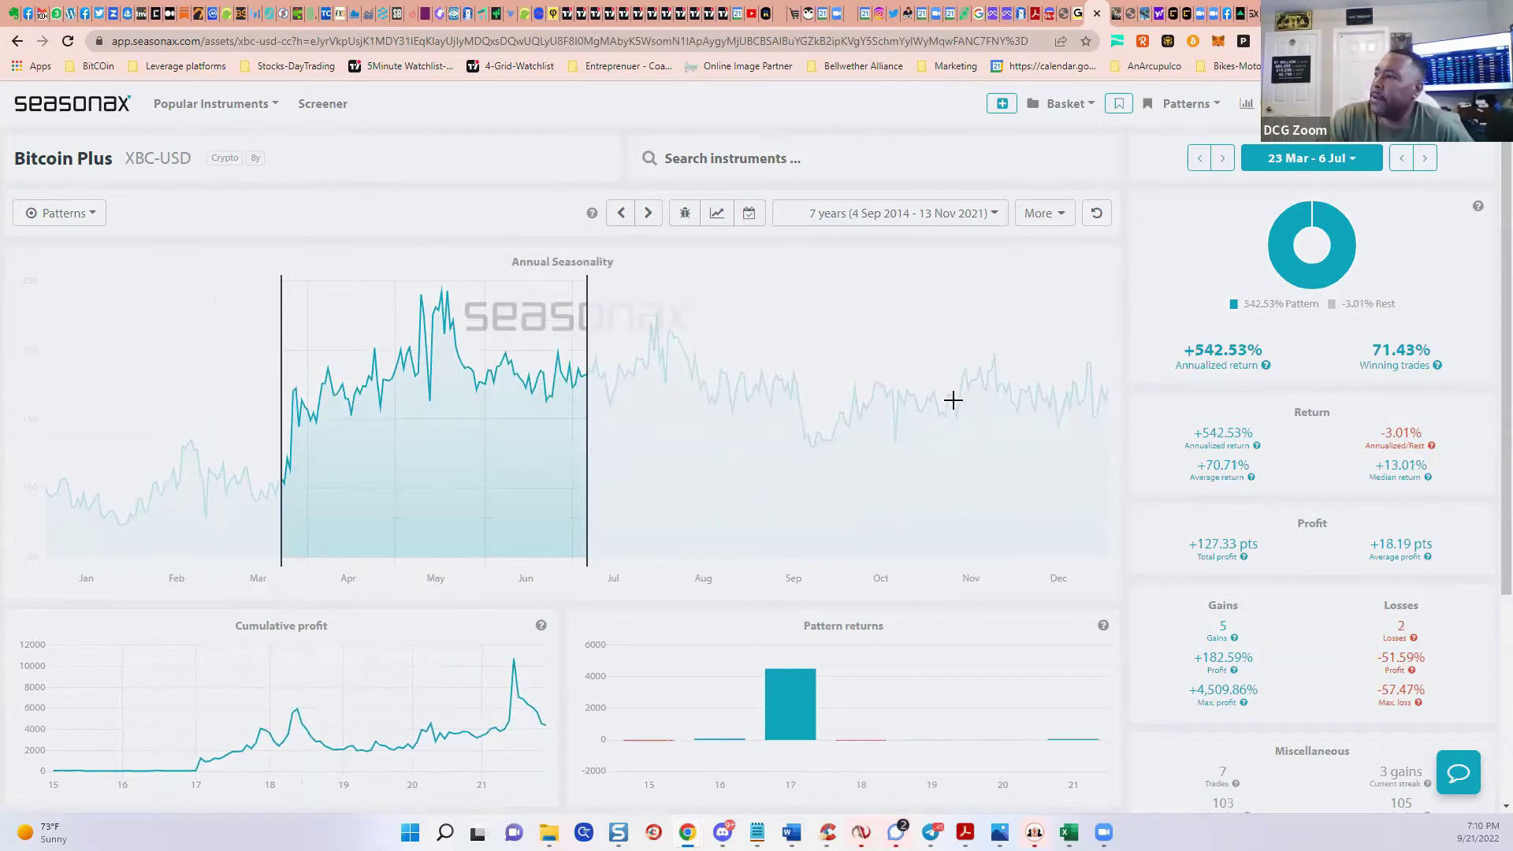
{"action": "scroll", "coordinate": [307, 513], "scroll_direction": "down", "scroll_amount": 4}
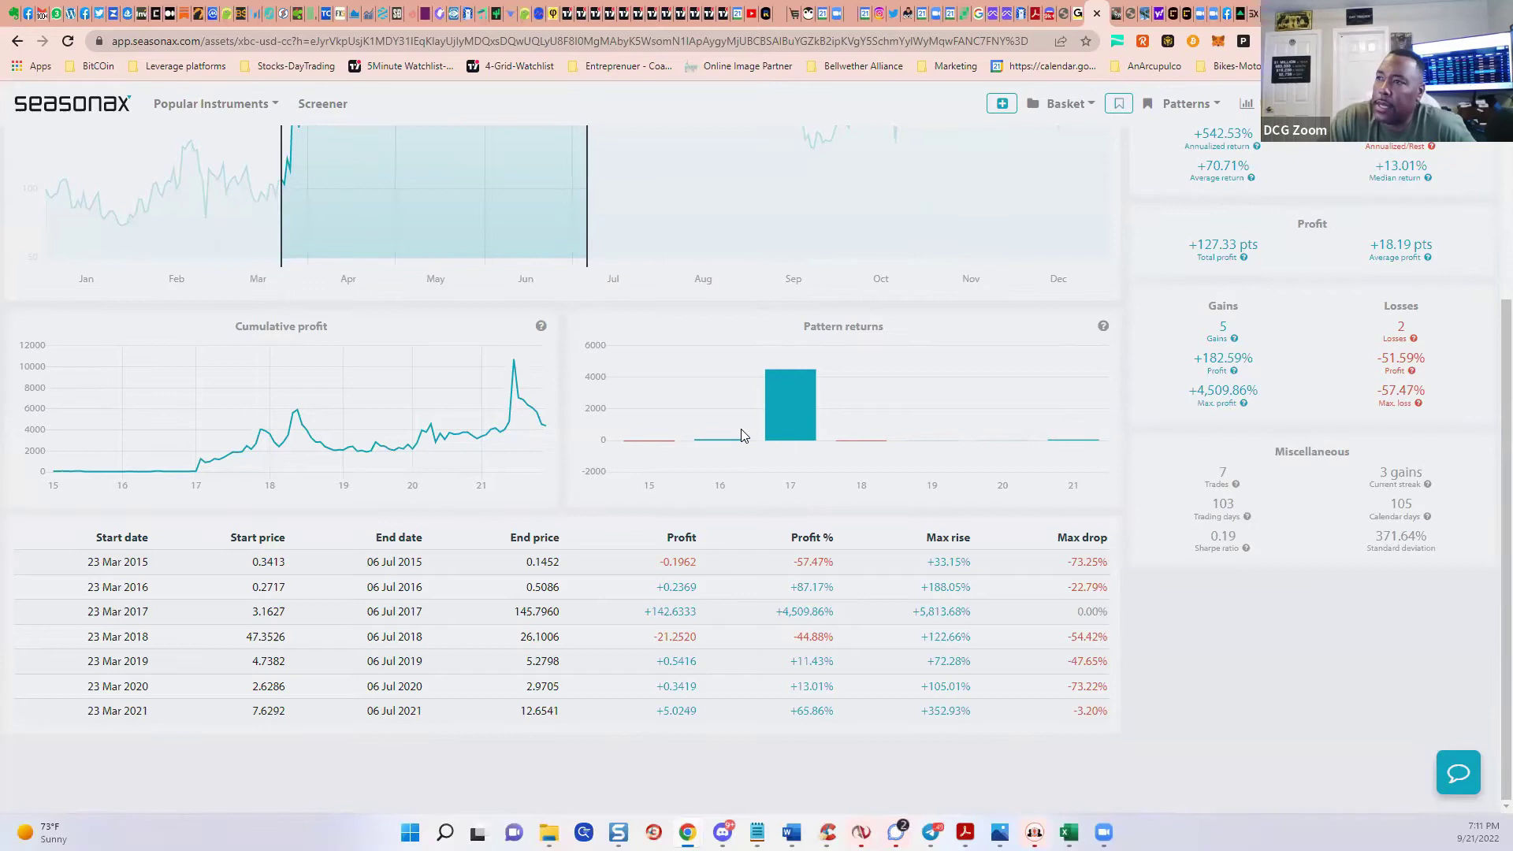
{"action": "scroll", "coordinate": [744, 429], "scroll_direction": "up", "scroll_amount": 4}
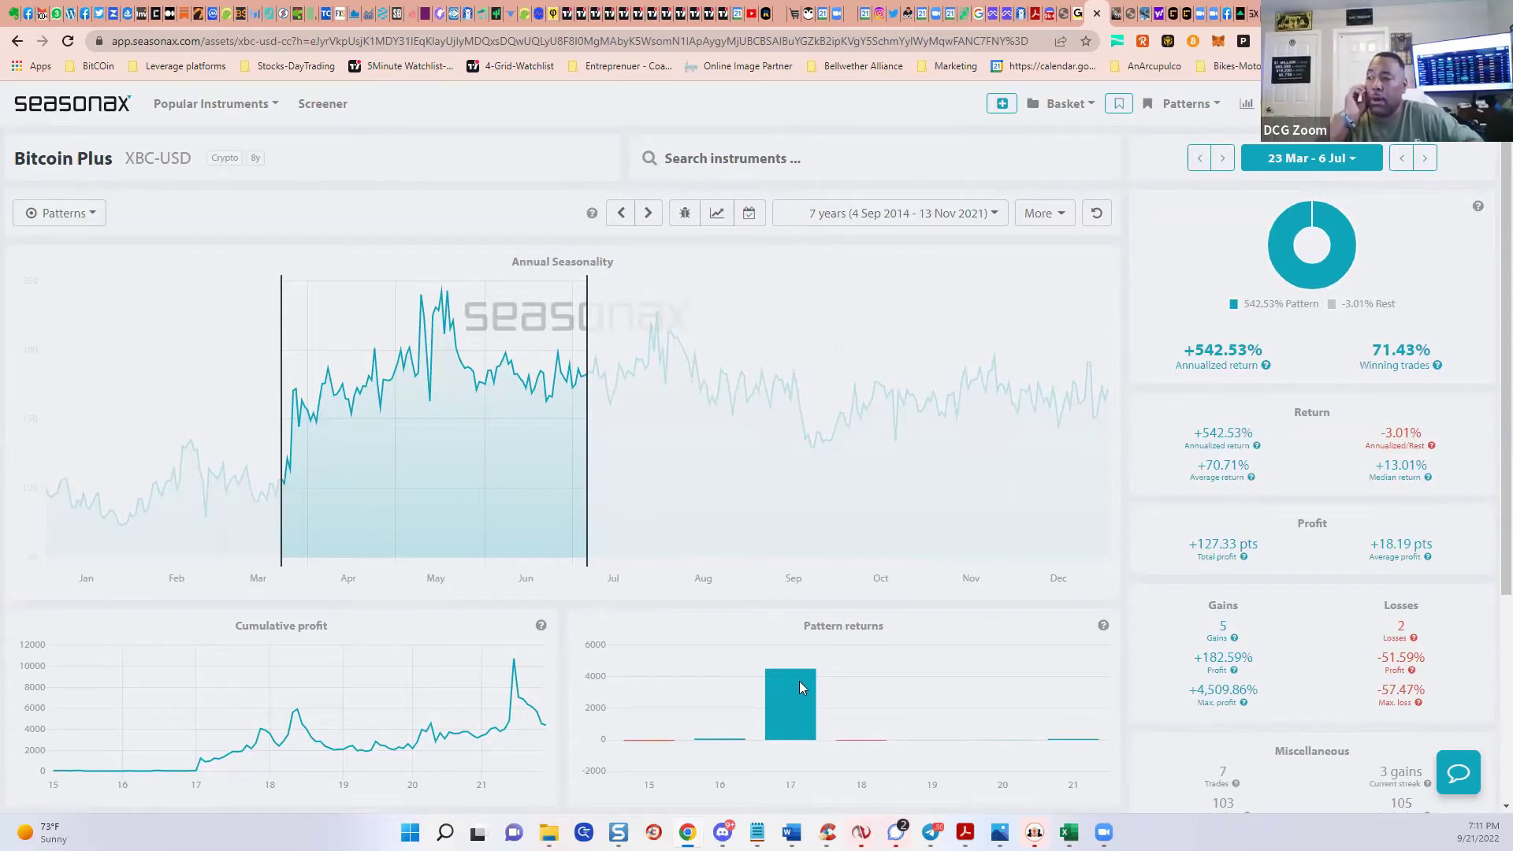
{"action": "scroll", "coordinate": [736, 531], "scroll_direction": "down", "scroll_amount": 3}
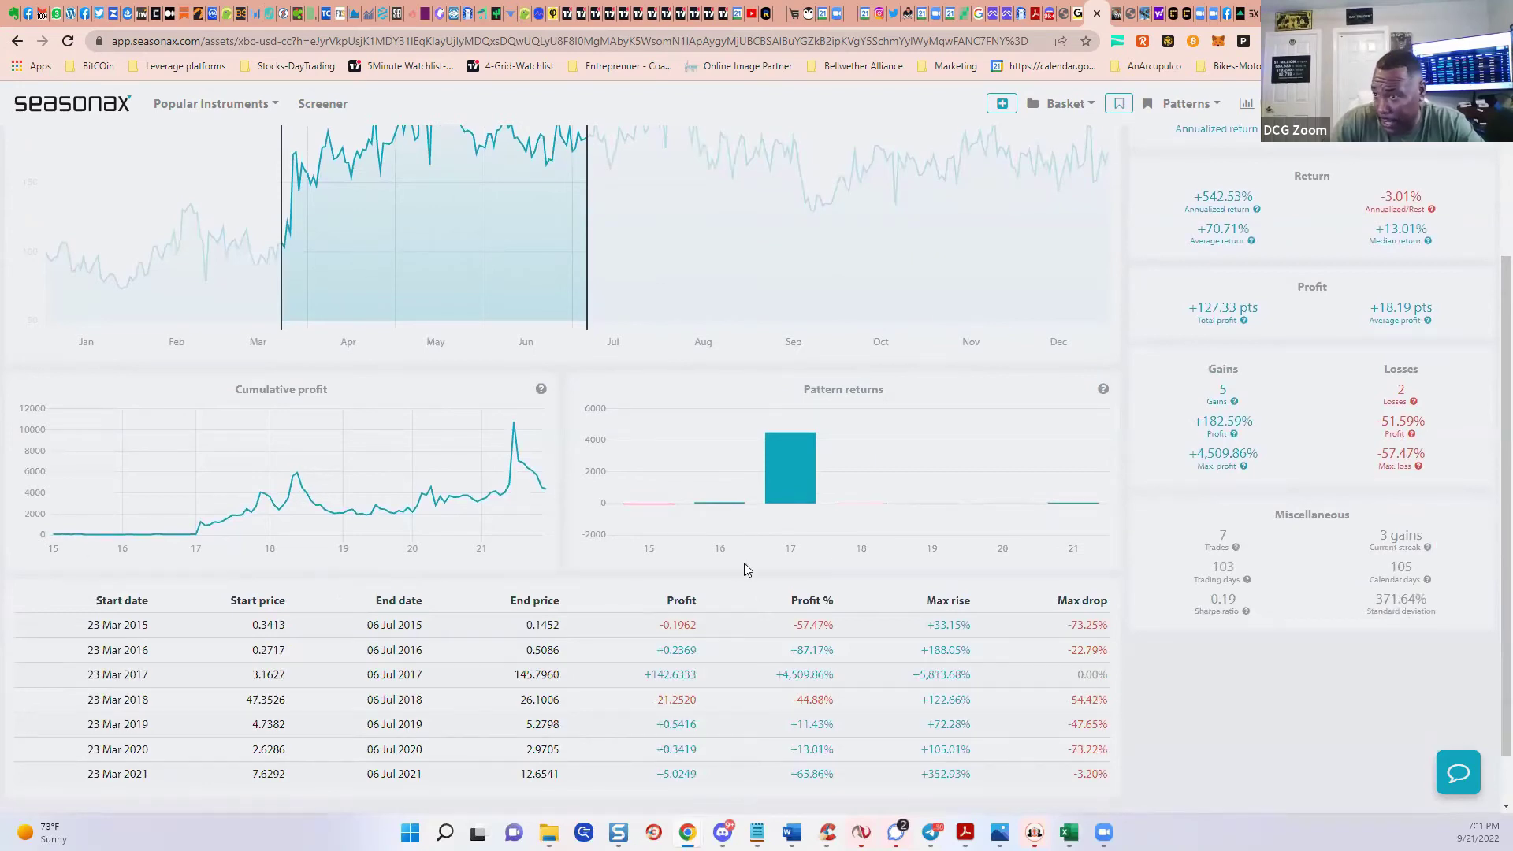
{"action": "scroll", "coordinate": [832, 560], "scroll_direction": "down", "scroll_amount": 1}
{"action": "scroll", "coordinate": [832, 559], "scroll_direction": "up", "scroll_amount": 3}
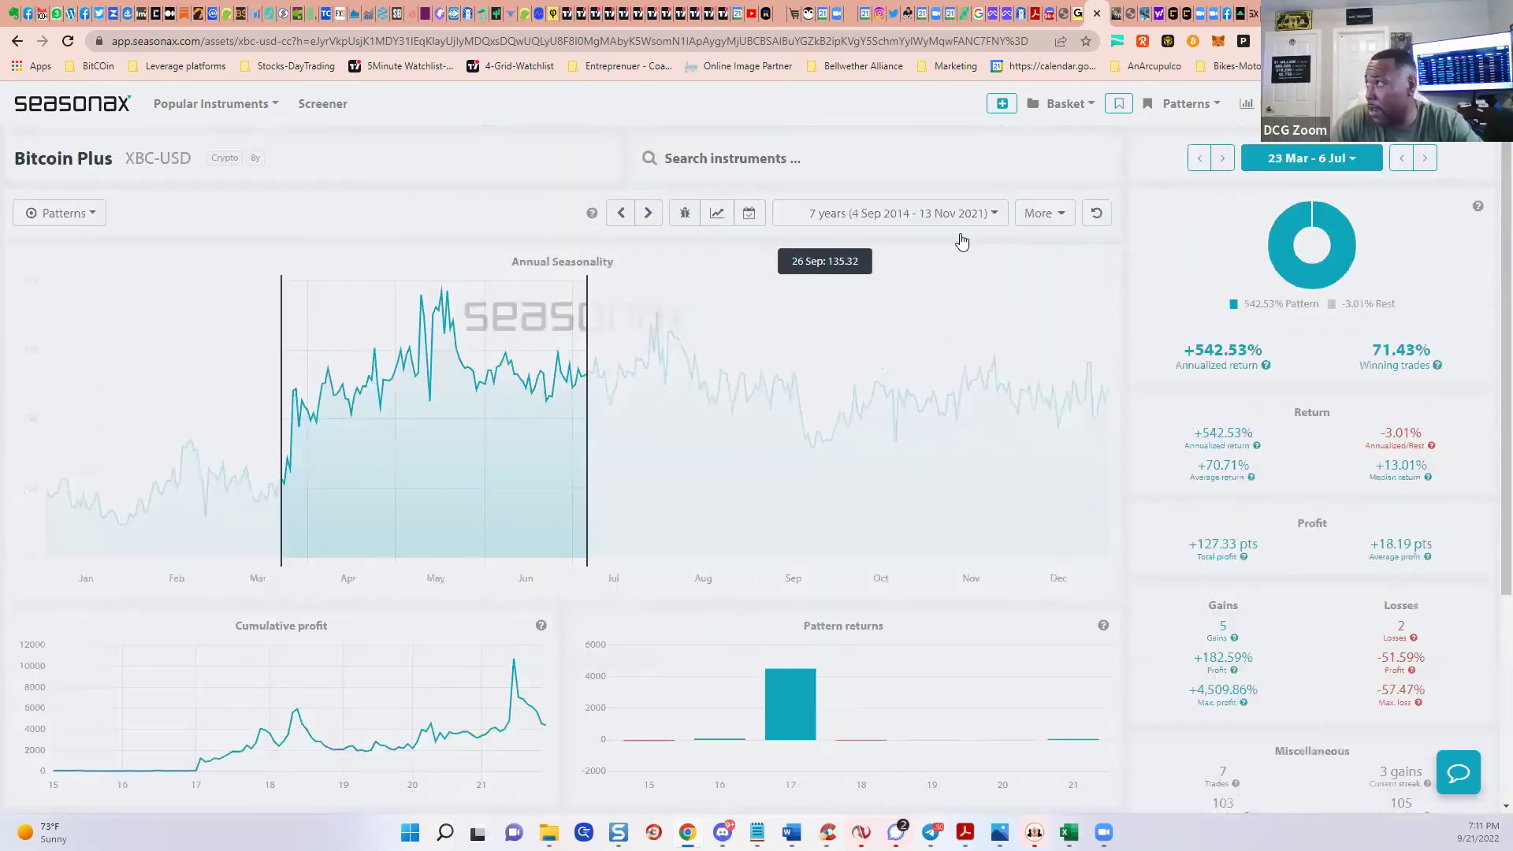
Select the 14 Sep–13 Nov pattern for Bitcoin Plus and review its pattern returns table.
{"action": "left_click", "coordinate": [1032, 210]}
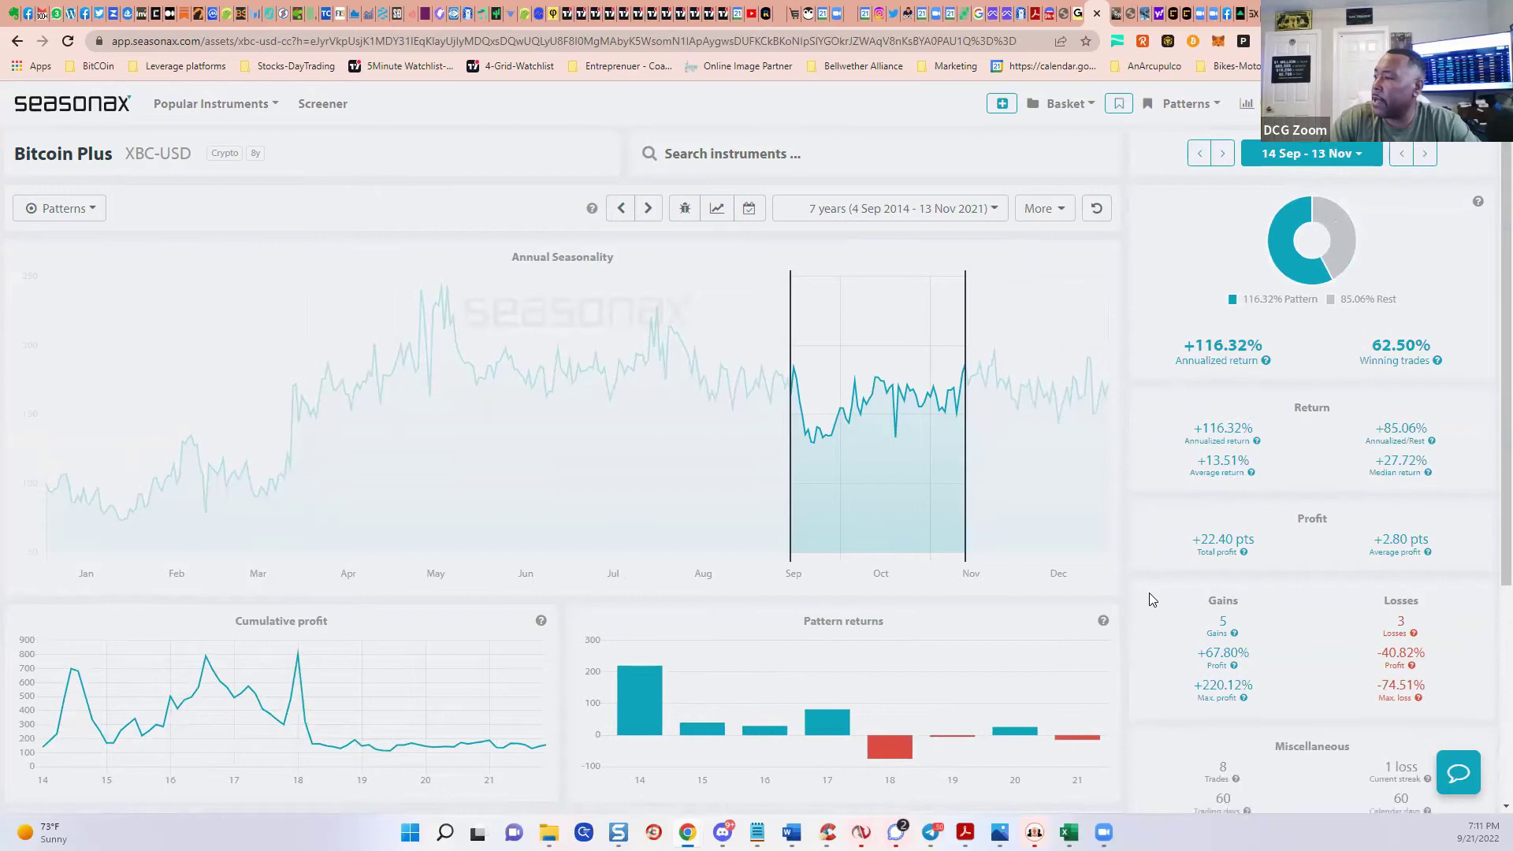
{"action": "scroll", "coordinate": [1151, 600], "scroll_direction": "down", "scroll_amount": 3}
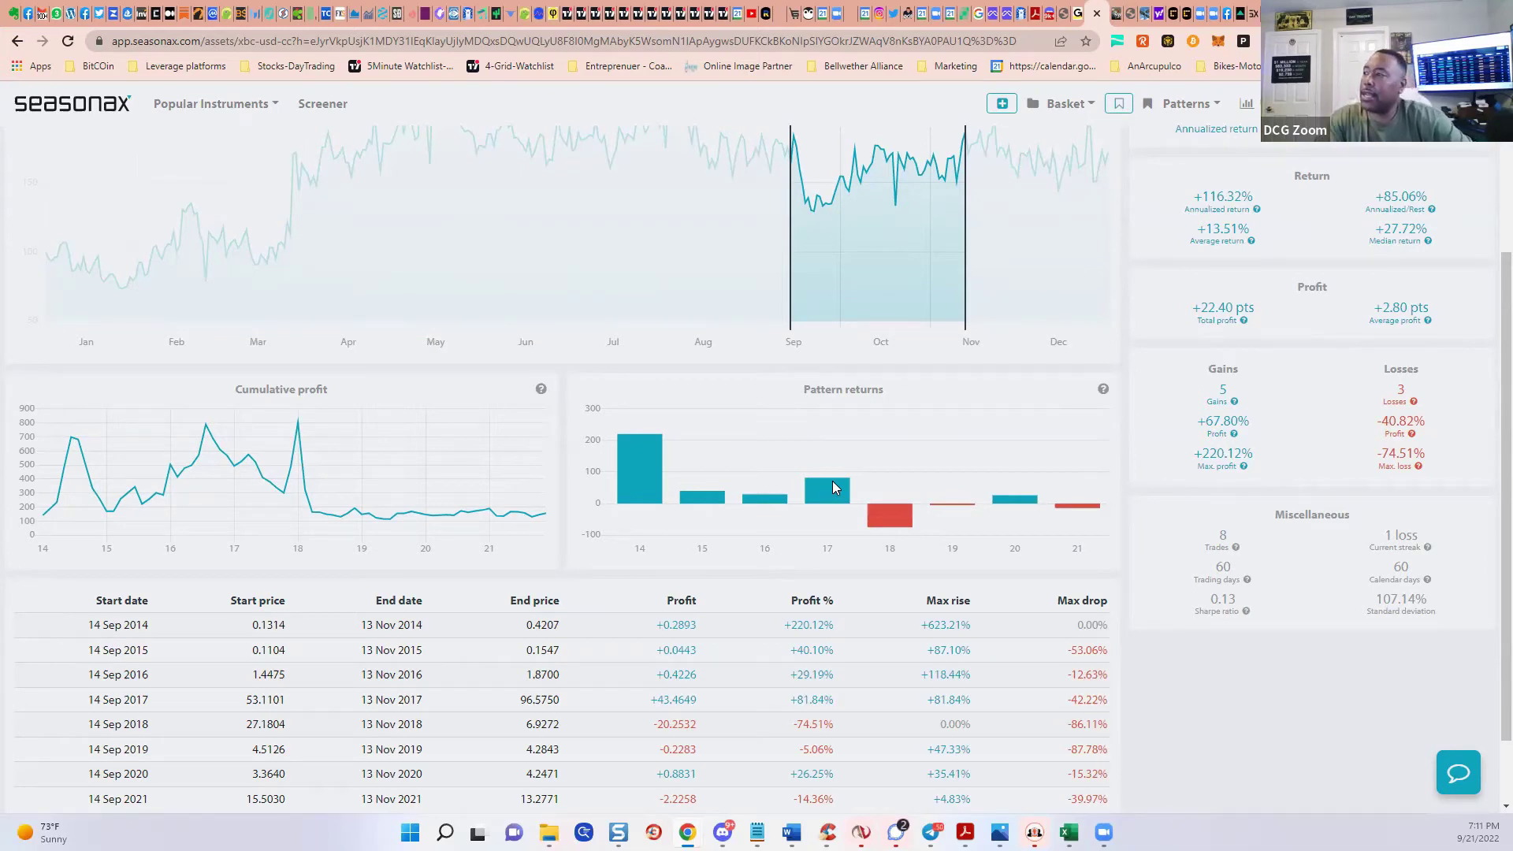
{"action": "scroll", "coordinate": [832, 480], "scroll_direction": "up", "scroll_amount": 3}
{"action": "scroll", "coordinate": [832, 480], "scroll_direction": "down", "scroll_amount": 3}
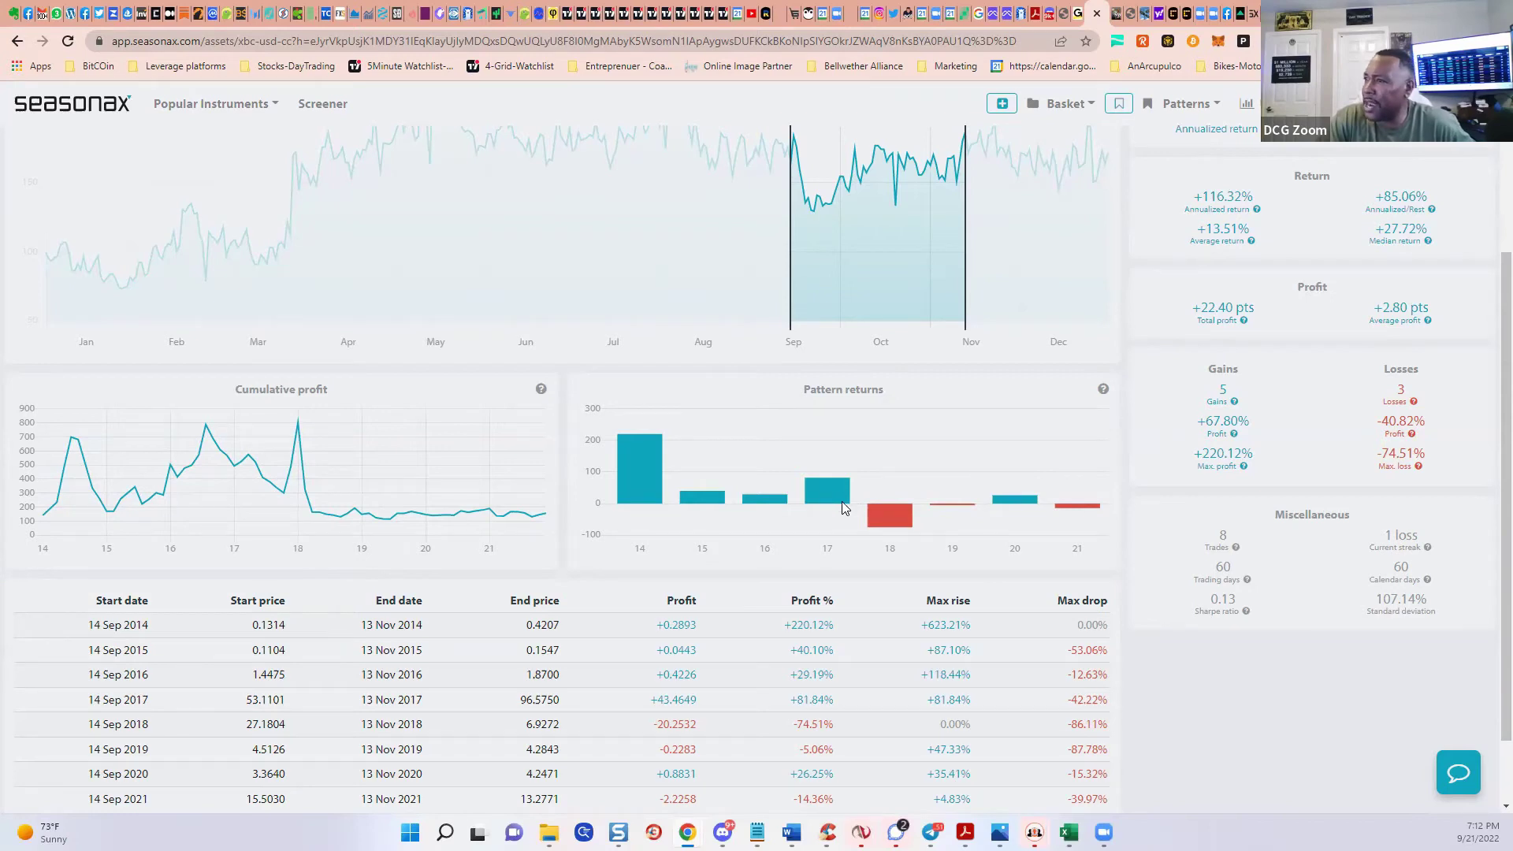
{"action": "scroll", "coordinate": [841, 508], "scroll_direction": "down", "scroll_amount": 1}
{"action": "scroll", "coordinate": [841, 507], "scroll_direction": "up", "scroll_amount": 3}
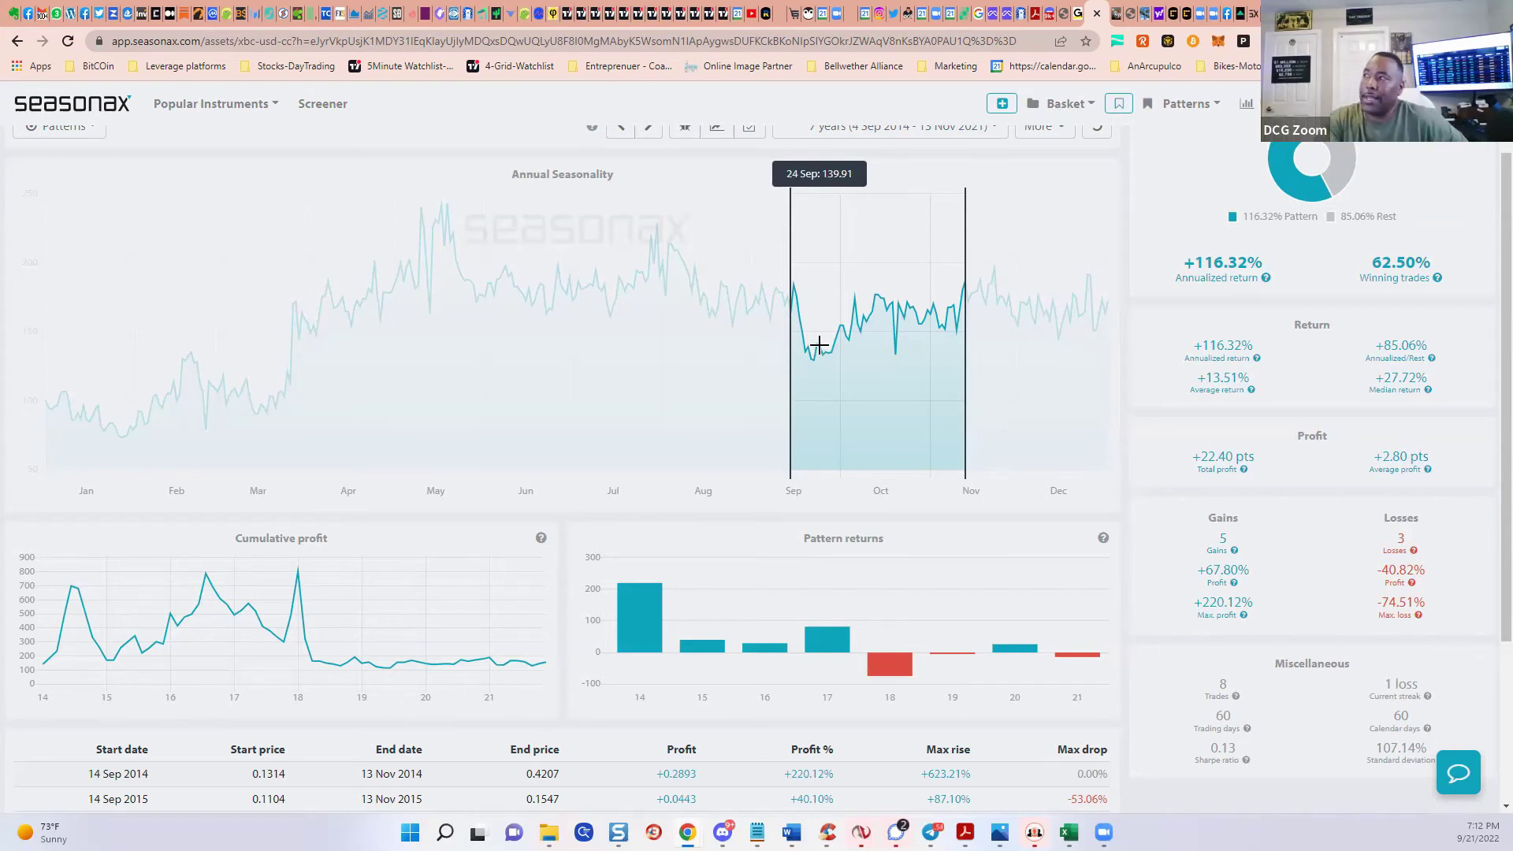
Bring up the TradingView BTCUSDT chart and switch it from 45-minute to 1-hour candles.
{"action": "left_click", "coordinate": [637, 14]}
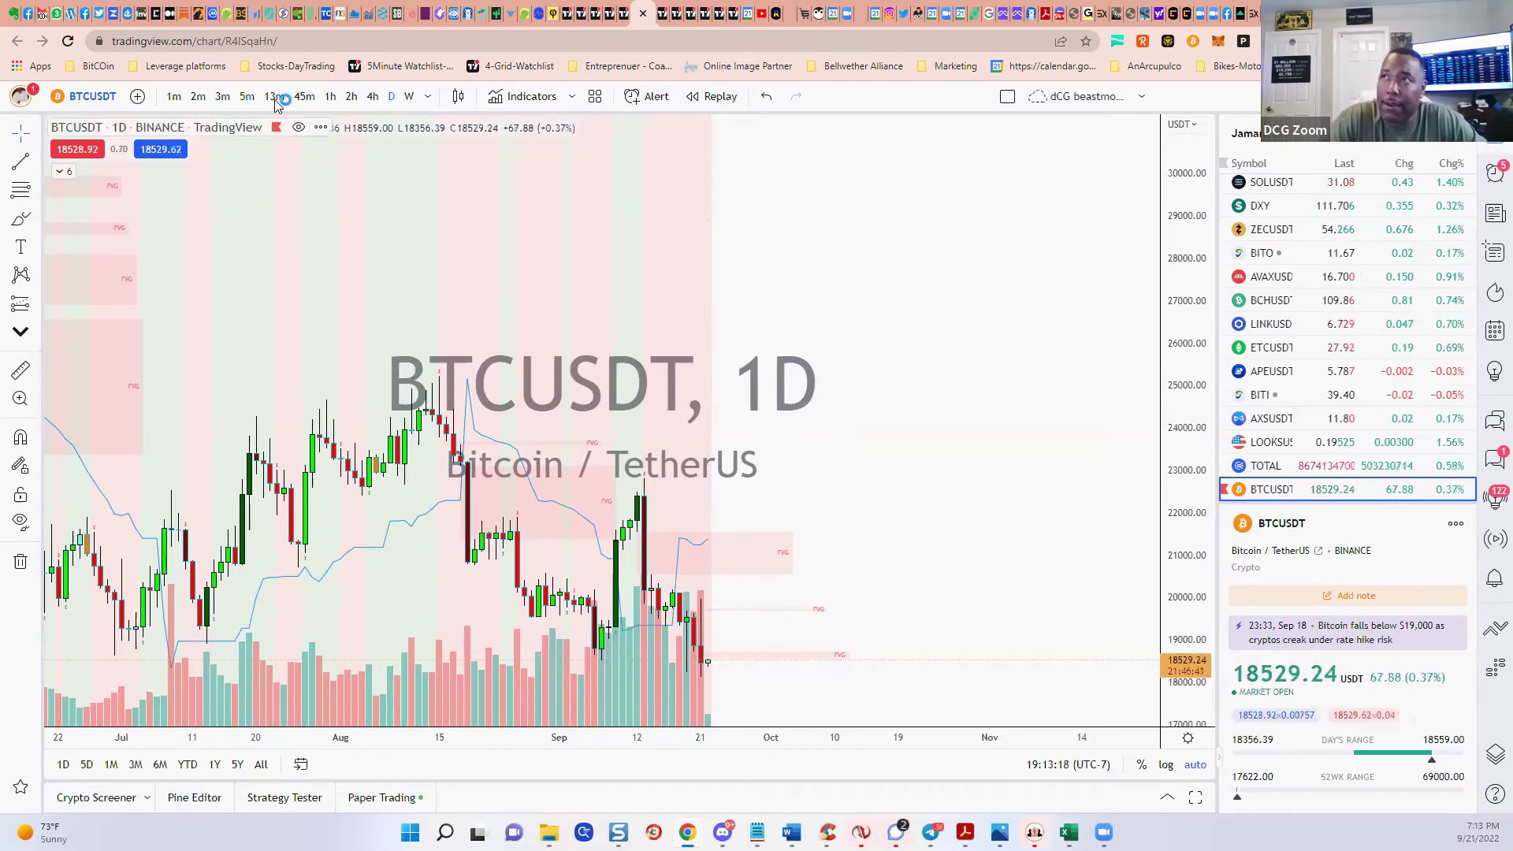
{"action": "left_click", "coordinate": [302, 98]}
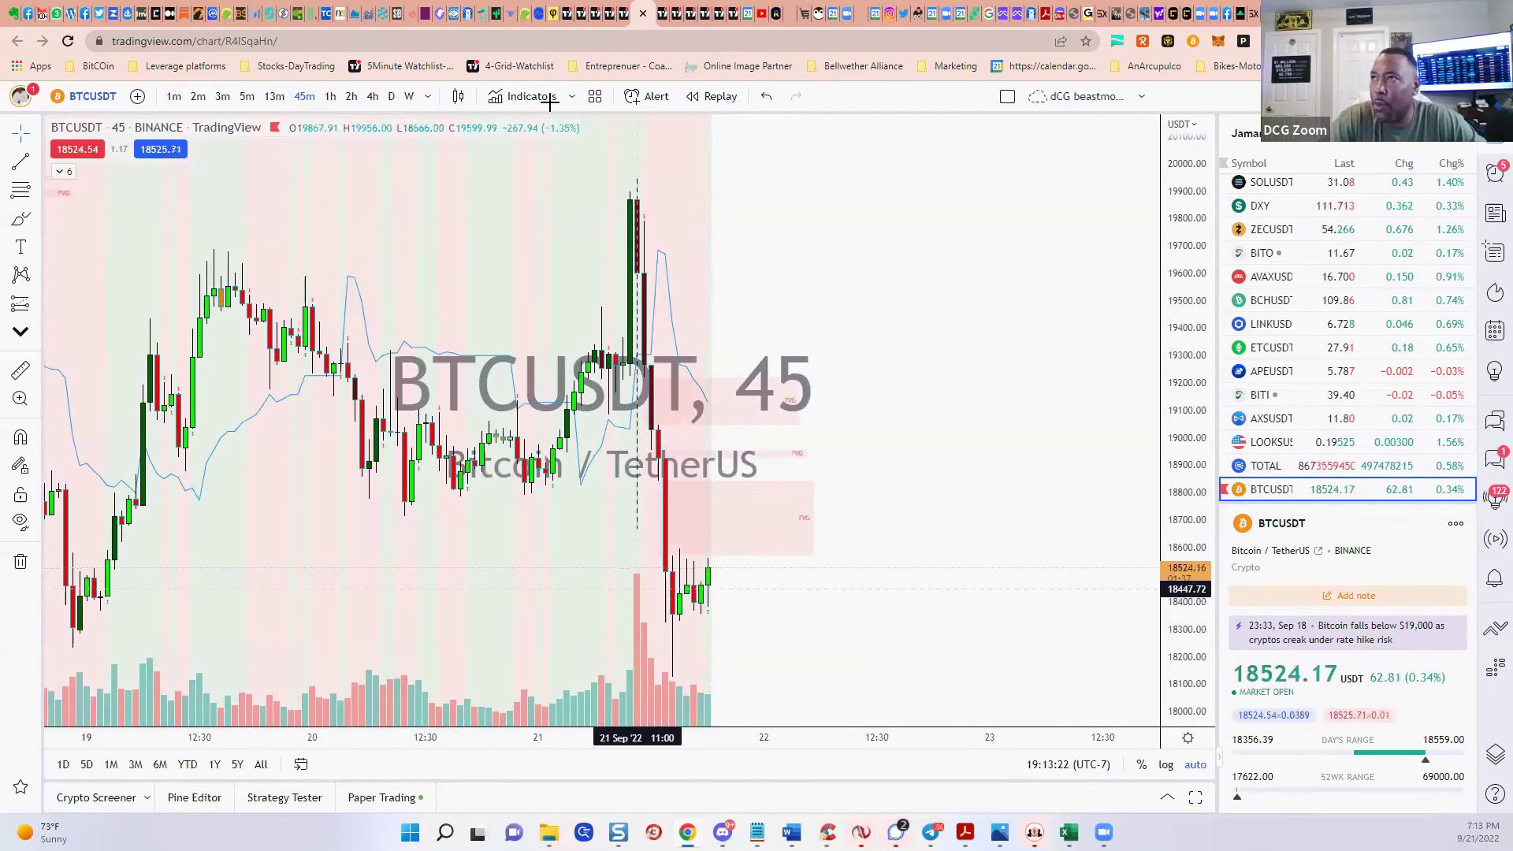
{"action": "left_click", "coordinate": [331, 98]}
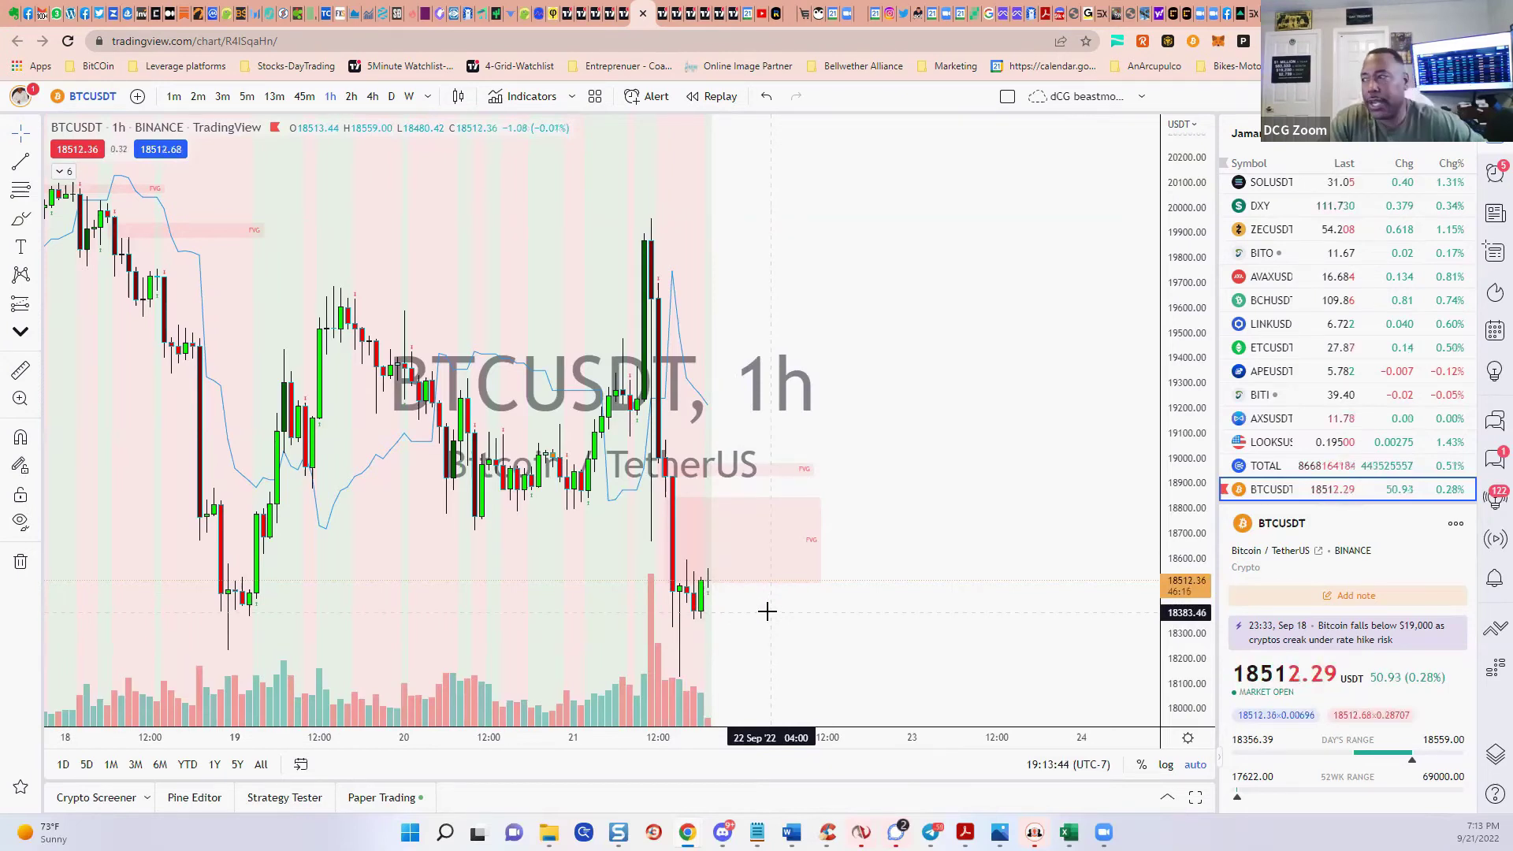
{"action": "scroll", "coordinate": [499, 625], "scroll_direction": "down", "scroll_amount": 2}
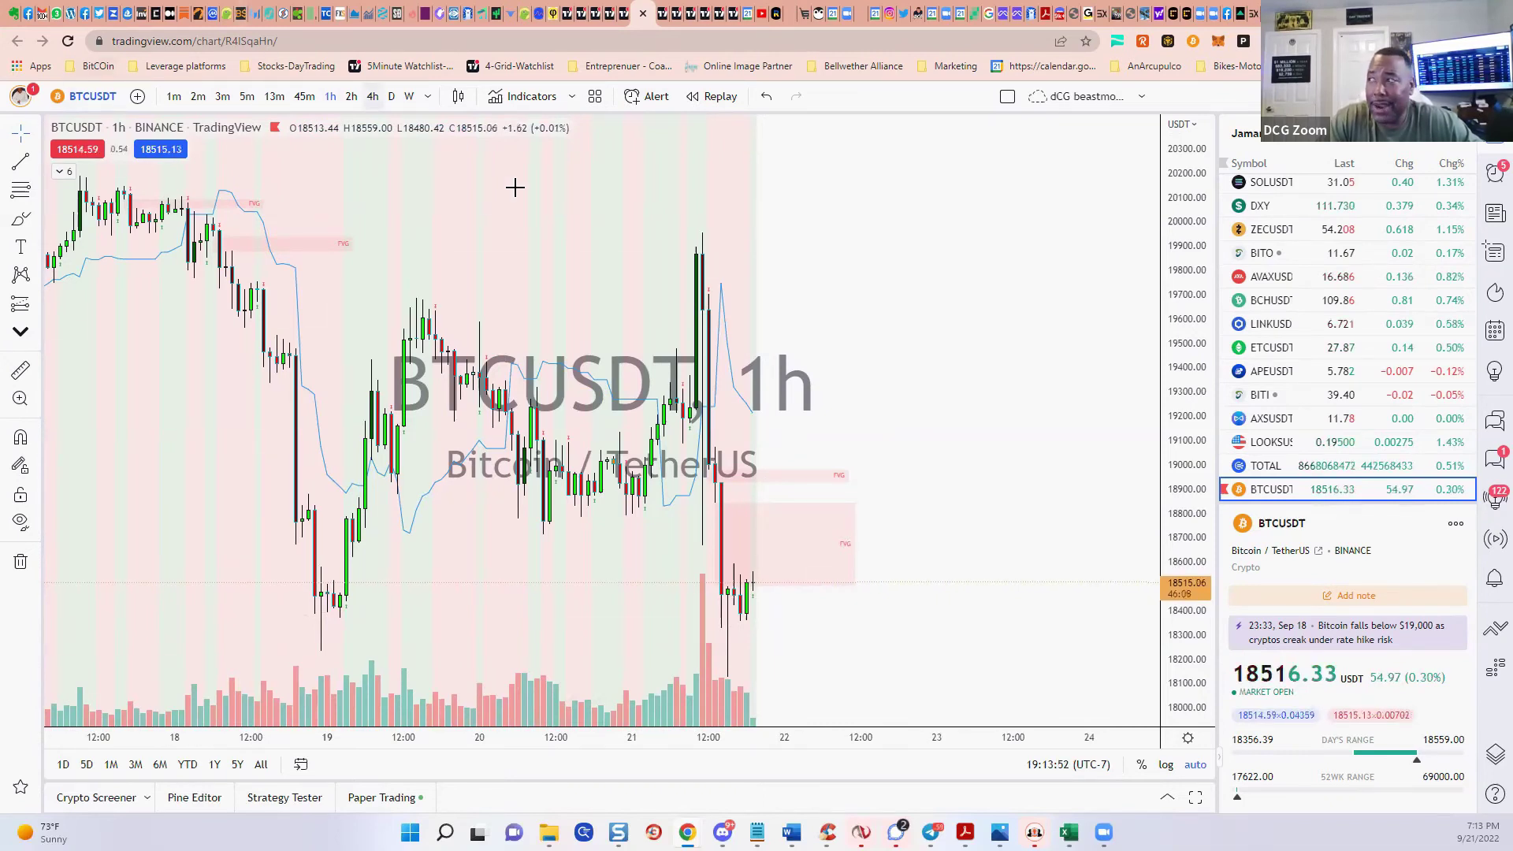
Change the BTCUSDT interval to 4h with the typed alias, then settle on 2-hour candles.
{"action": "type", "text": "4h"}
{"action": "key", "text": "Return"}
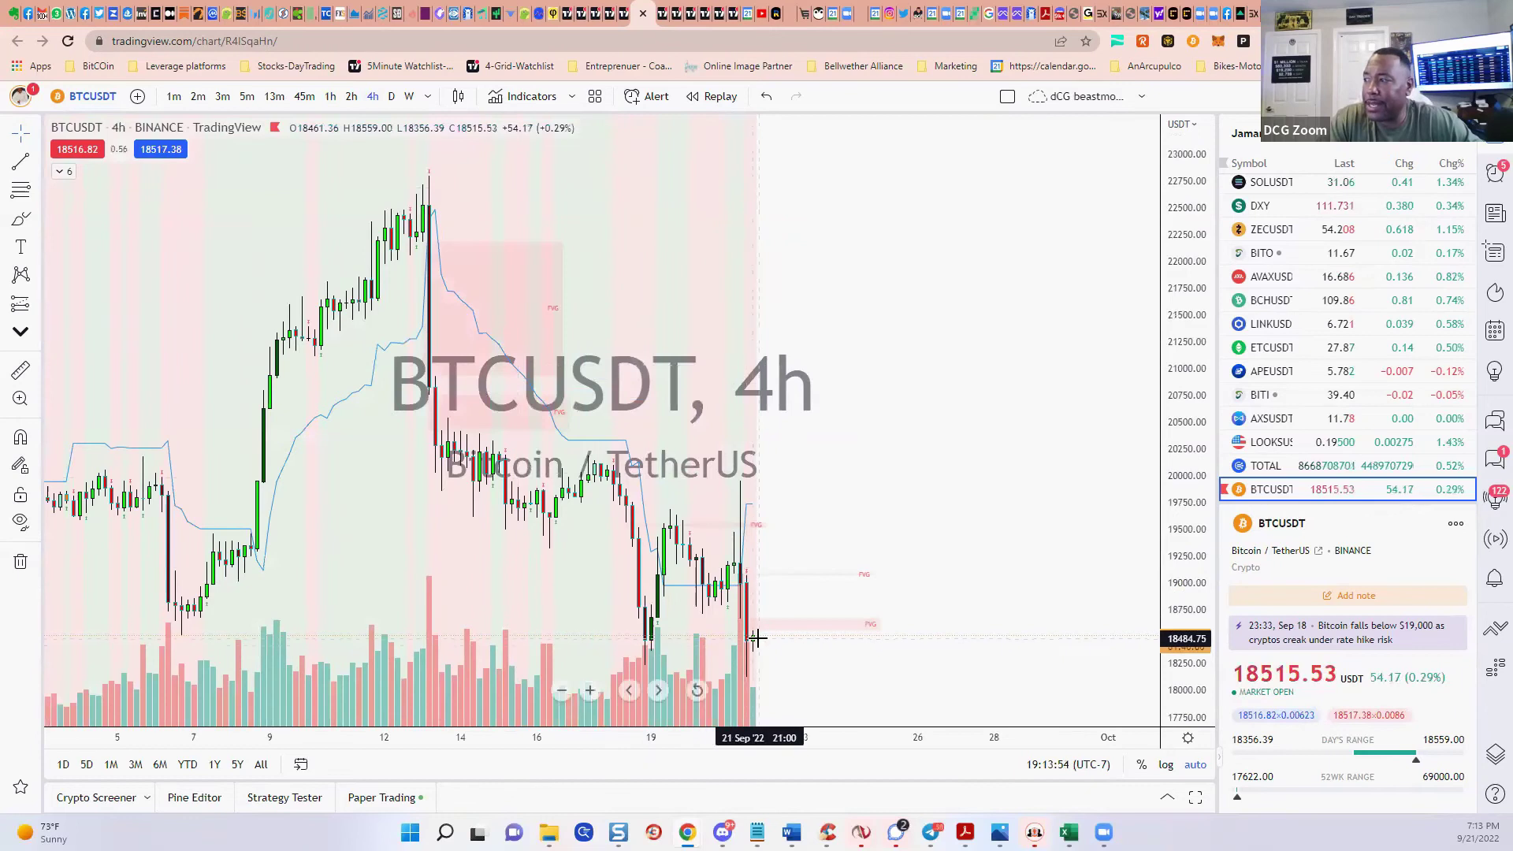
{"action": "left_click", "coordinate": [351, 96]}
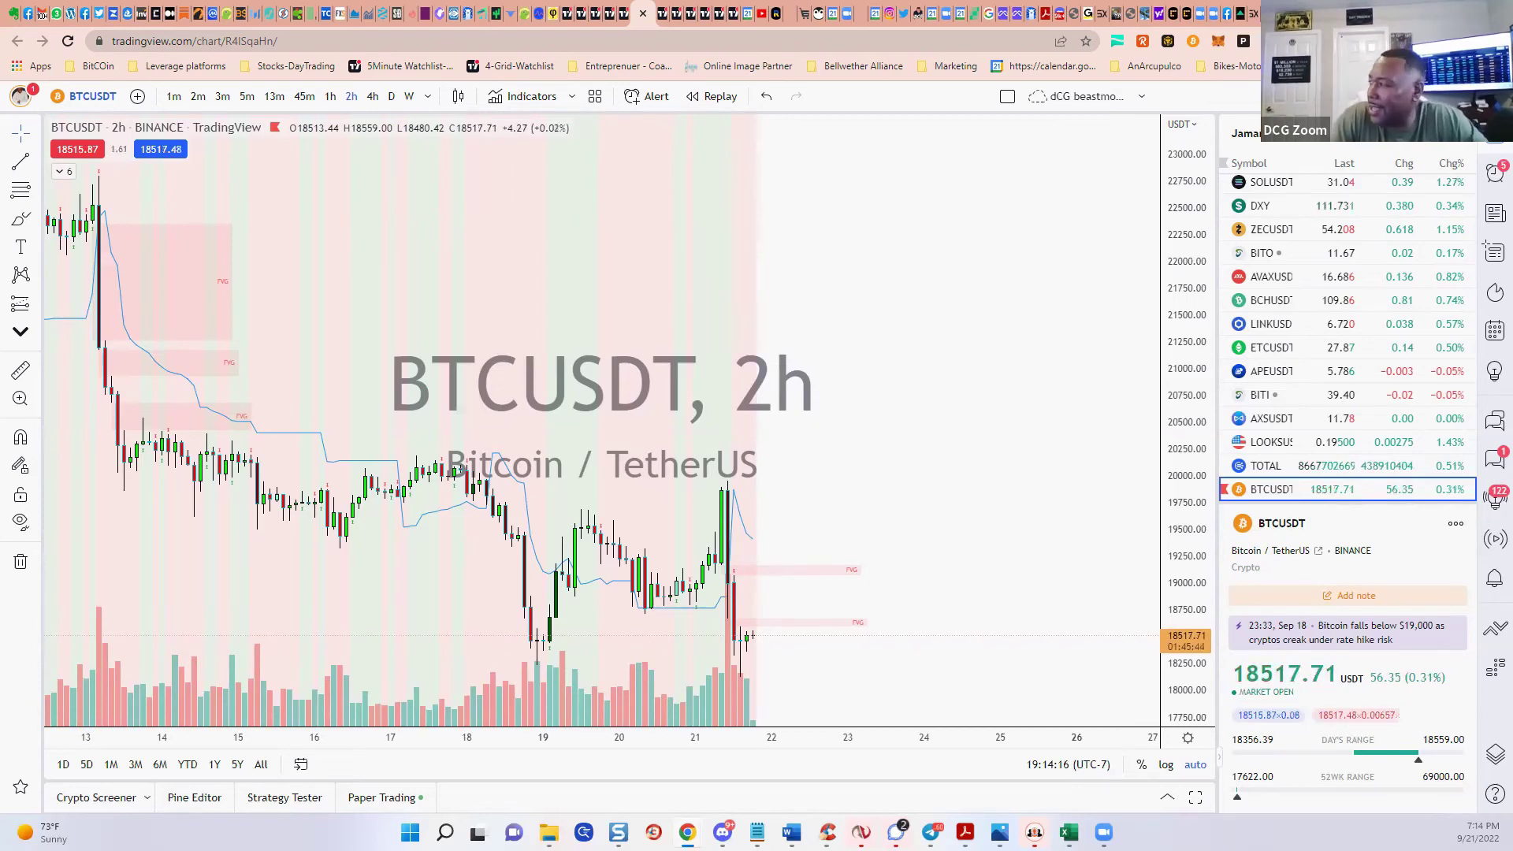
{"action": "scroll", "coordinate": [1339, 568], "scroll_direction": "down", "scroll_amount": 1}
{"action": "scroll", "coordinate": [1382, 489], "scroll_direction": "down", "scroll_amount": 1}
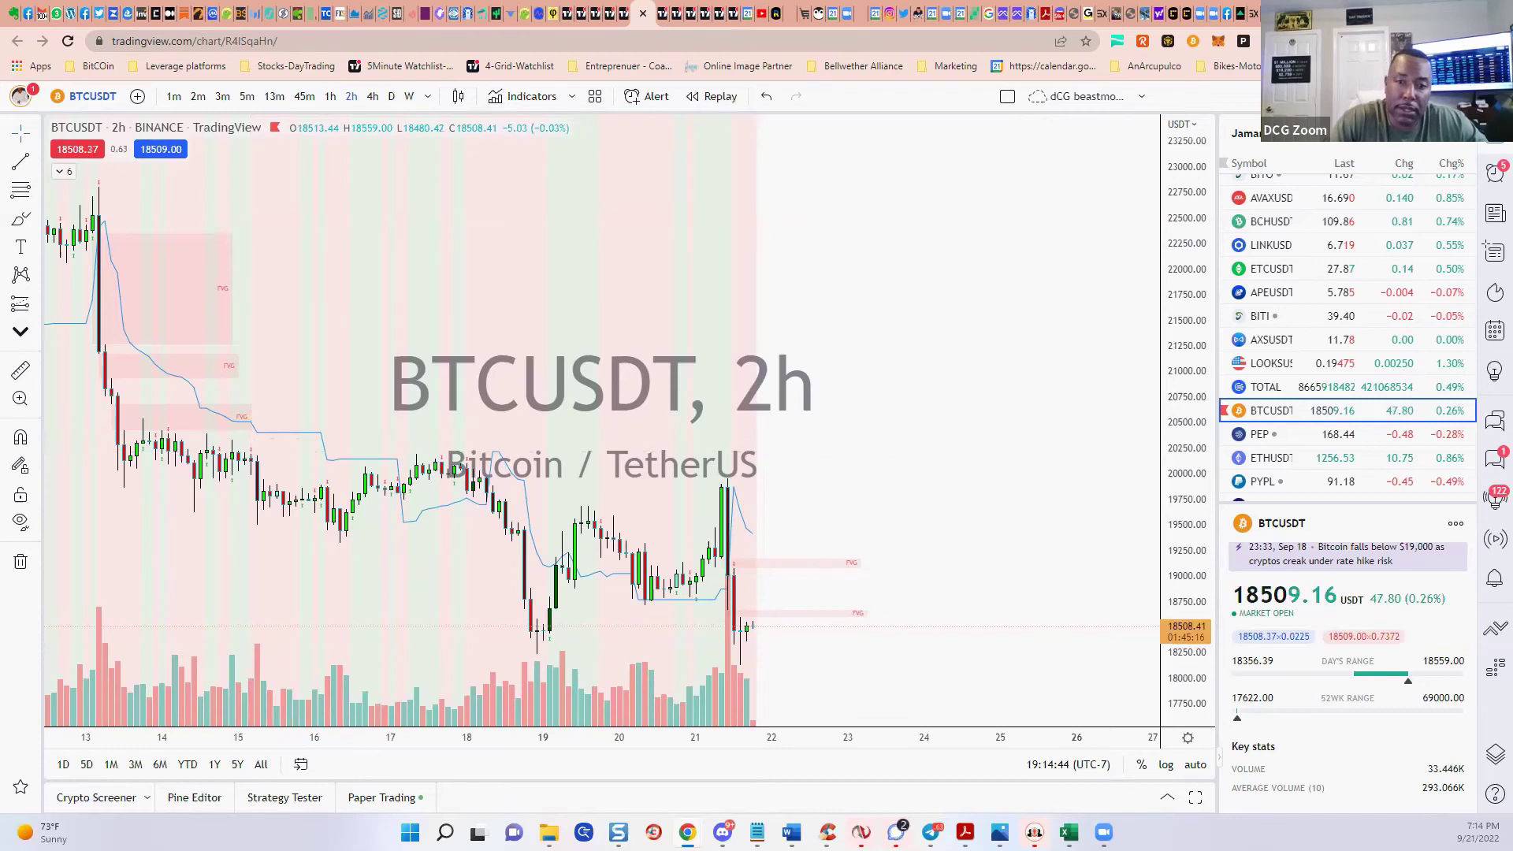
Switch to the other TradingView layout with the KUCOIN AVAXUSDT 13-minute chart.
{"action": "scroll", "coordinate": [422, 220], "scroll_direction": "up", "scroll_amount": 1}
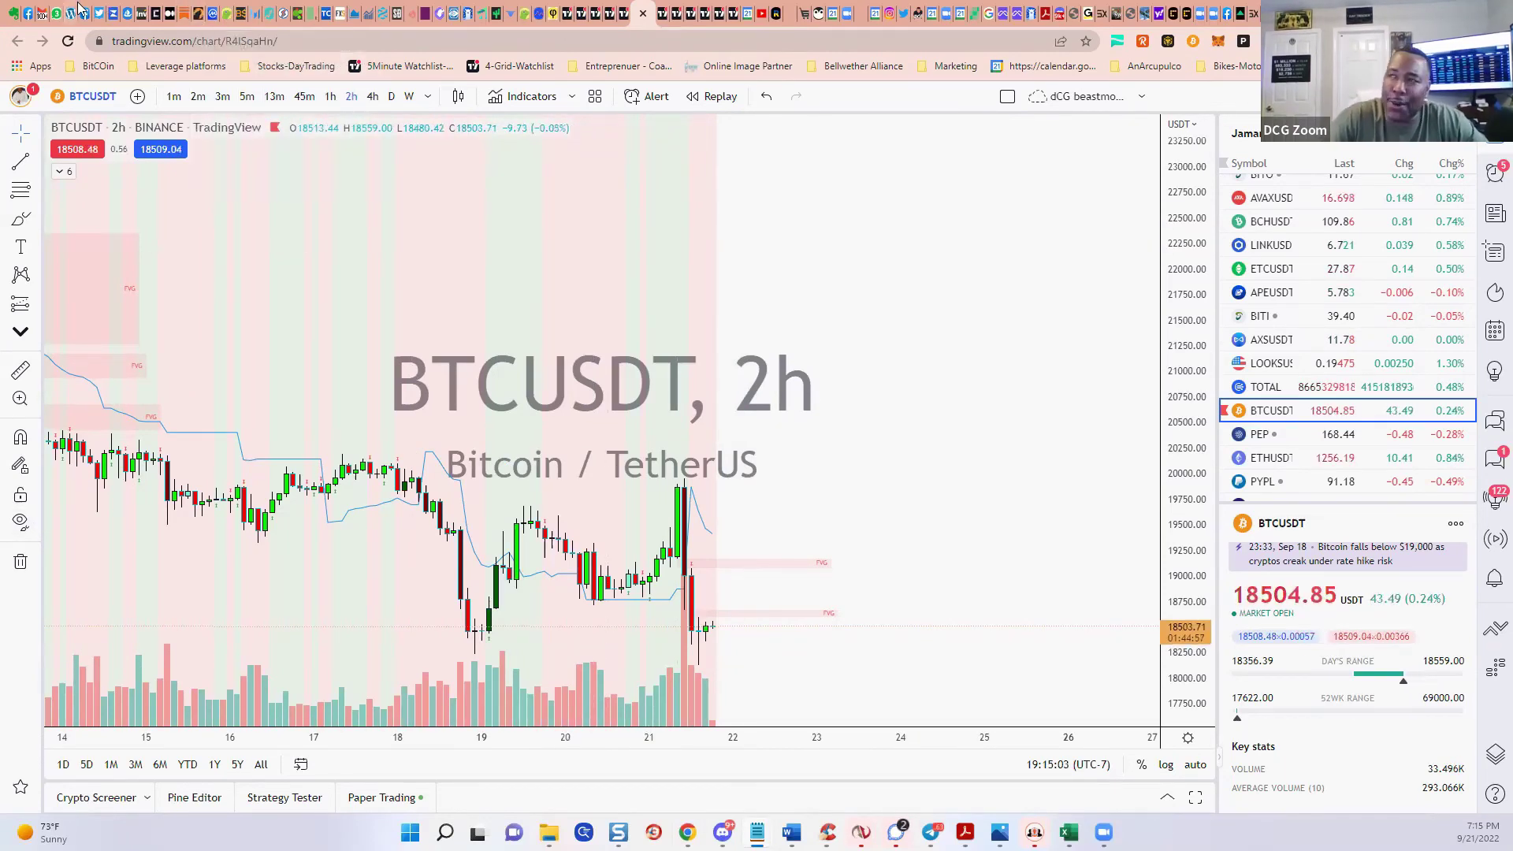
{"action": "left_click", "coordinate": [623, 13]}
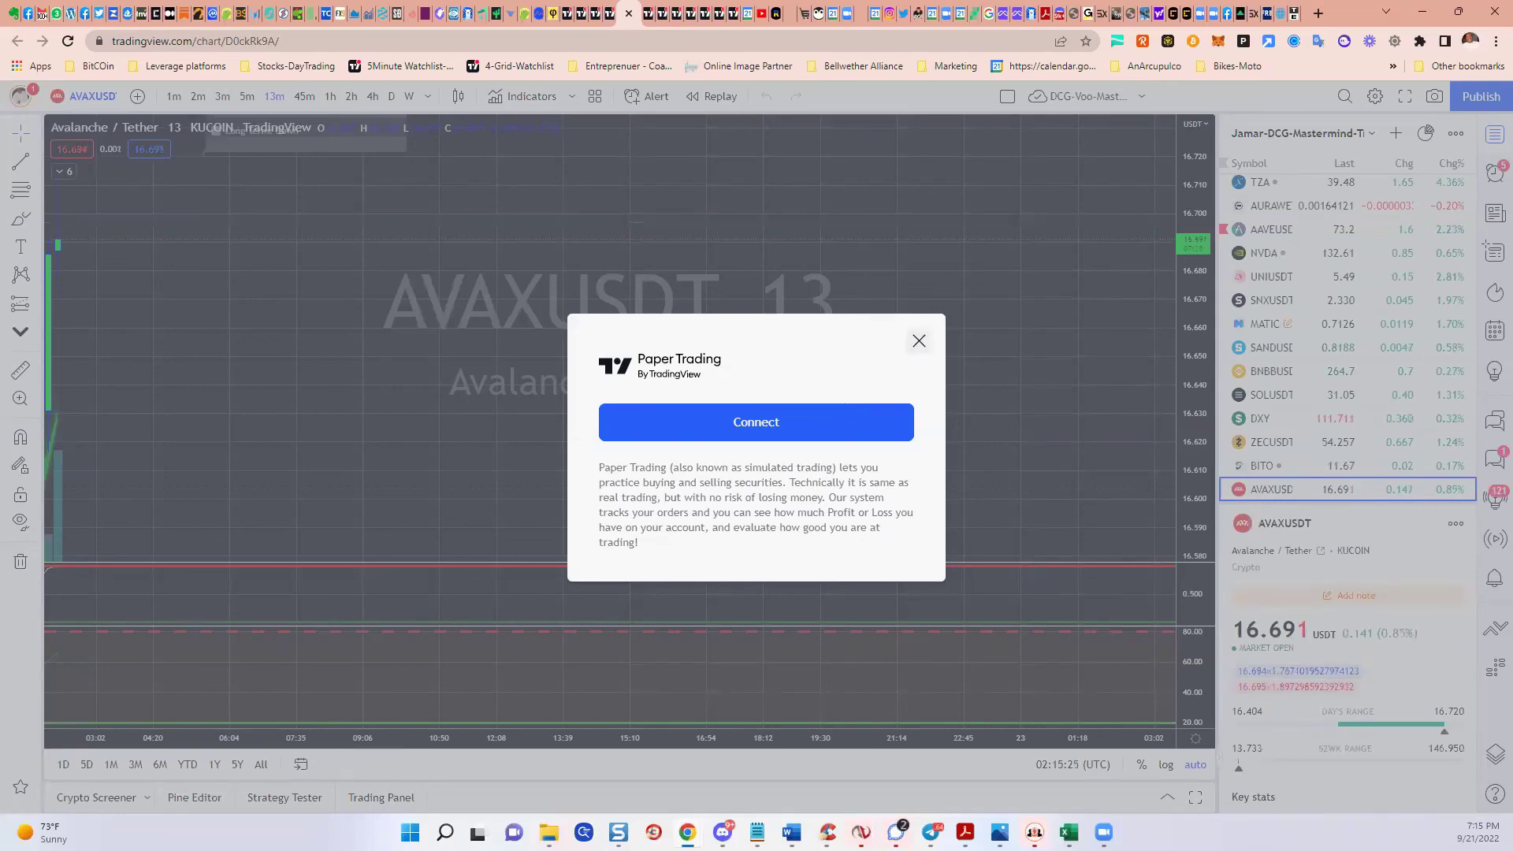
Close the Paper Trading connect prompt covering the AVAXUSDT chart.
{"action": "left_click", "coordinate": [919, 341]}
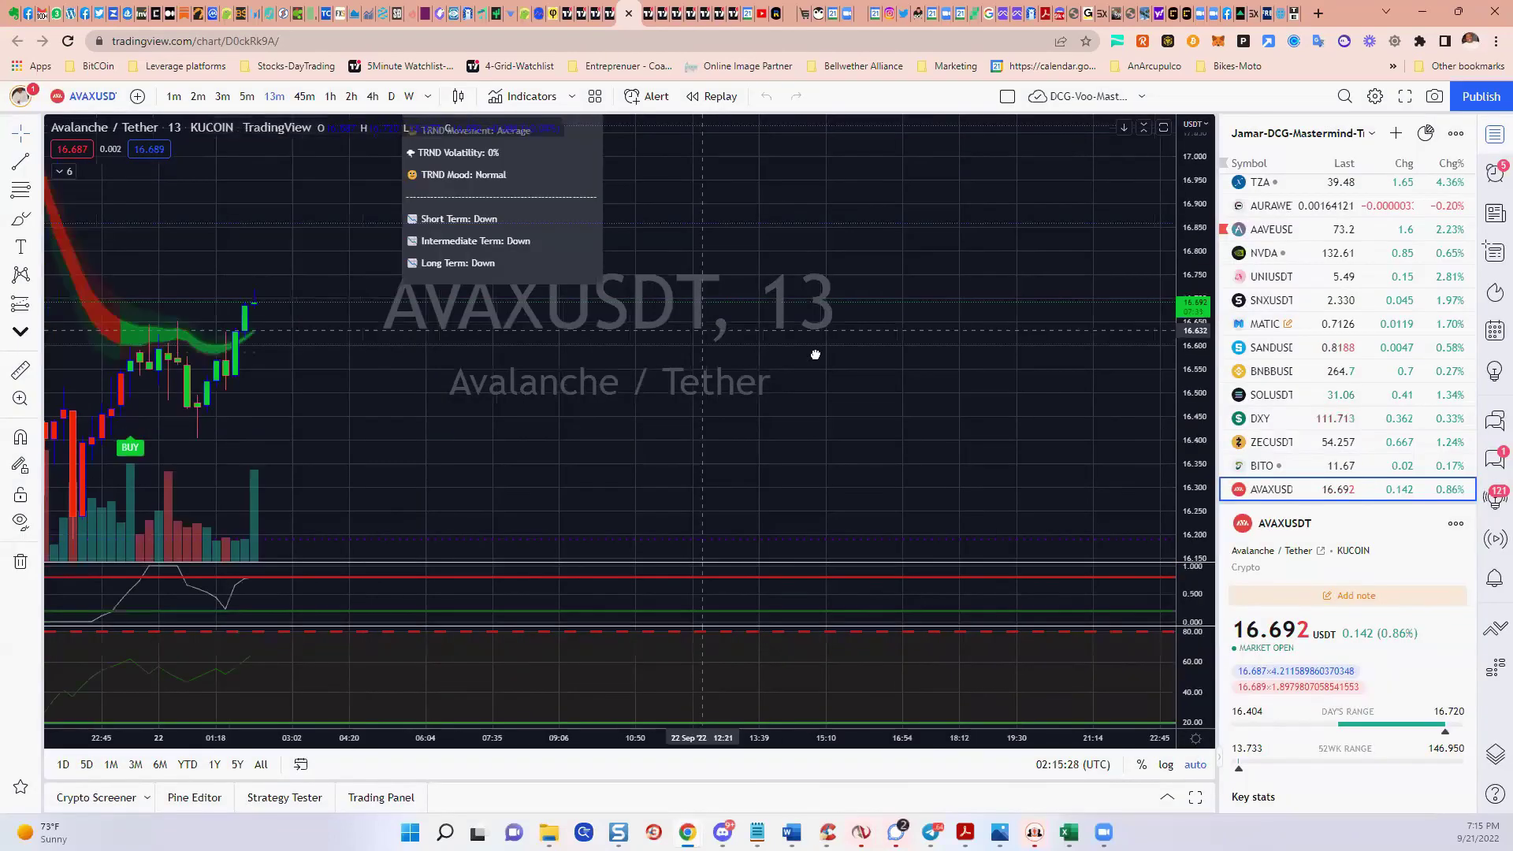